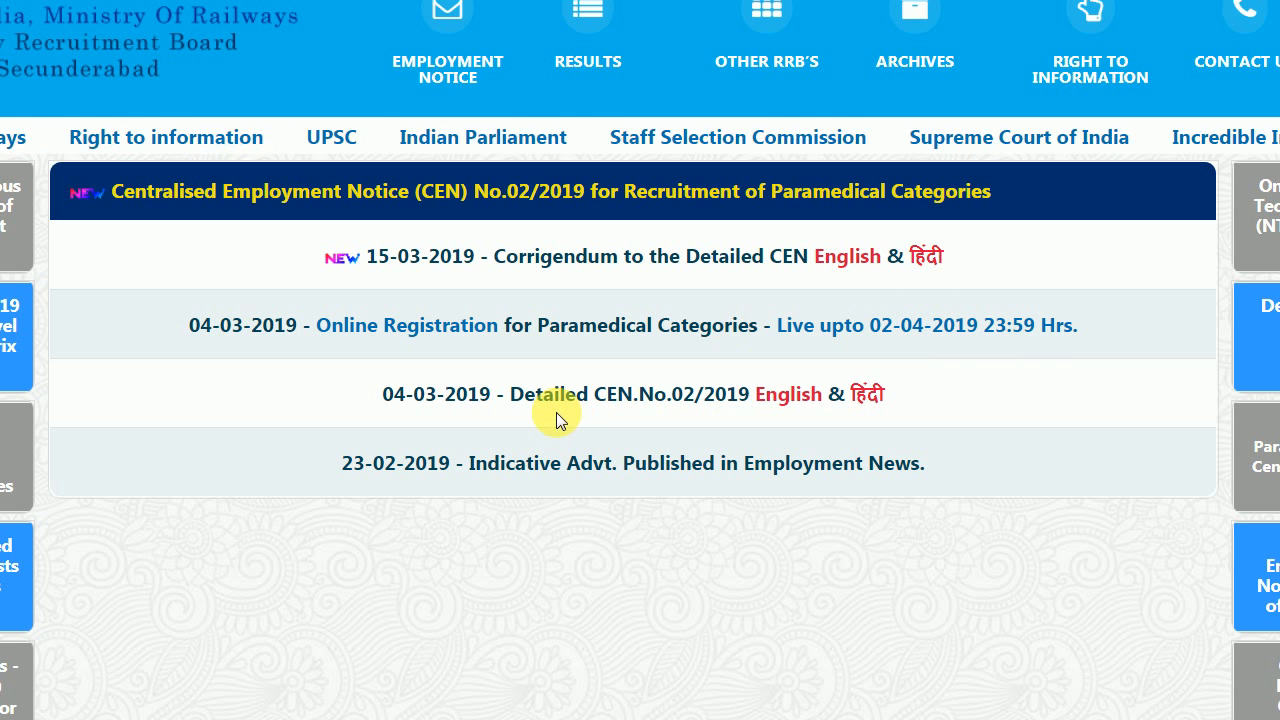
# - Open the online registration for Paramedical Categories (CEN No.02/2019) and start a new registration
pyautogui.click(400, 328)
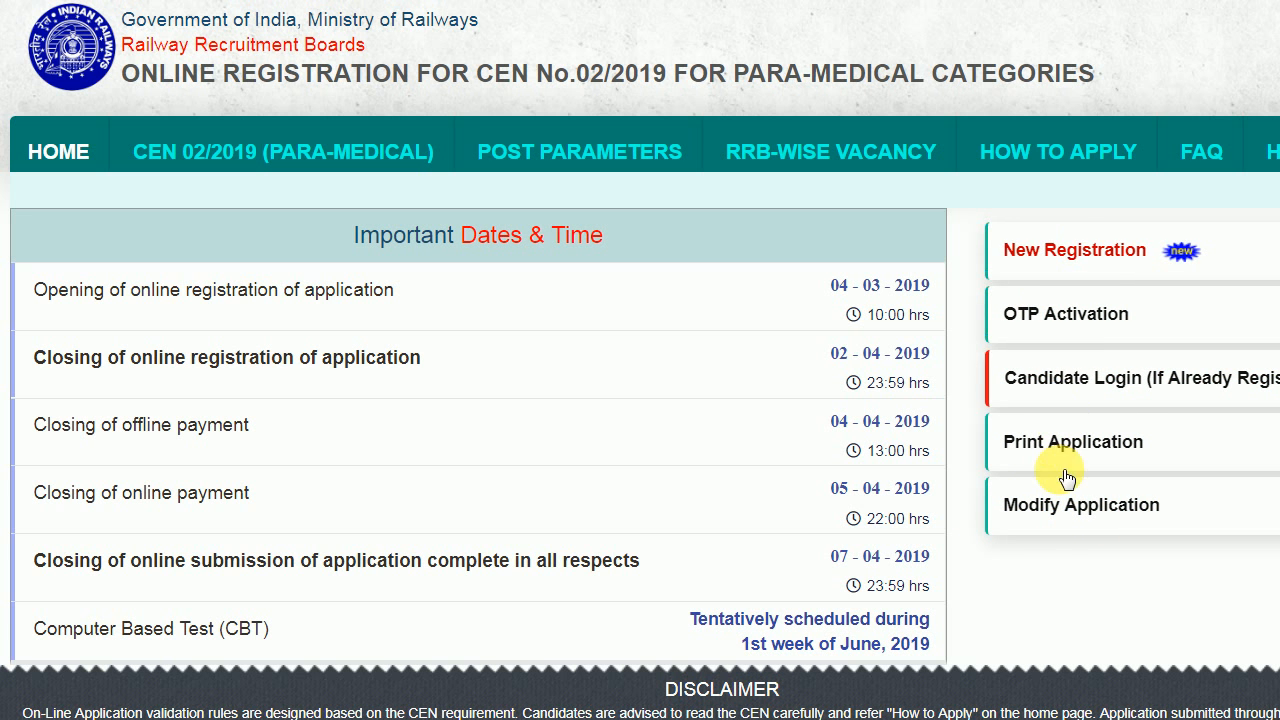
pyautogui.click(1062, 258)
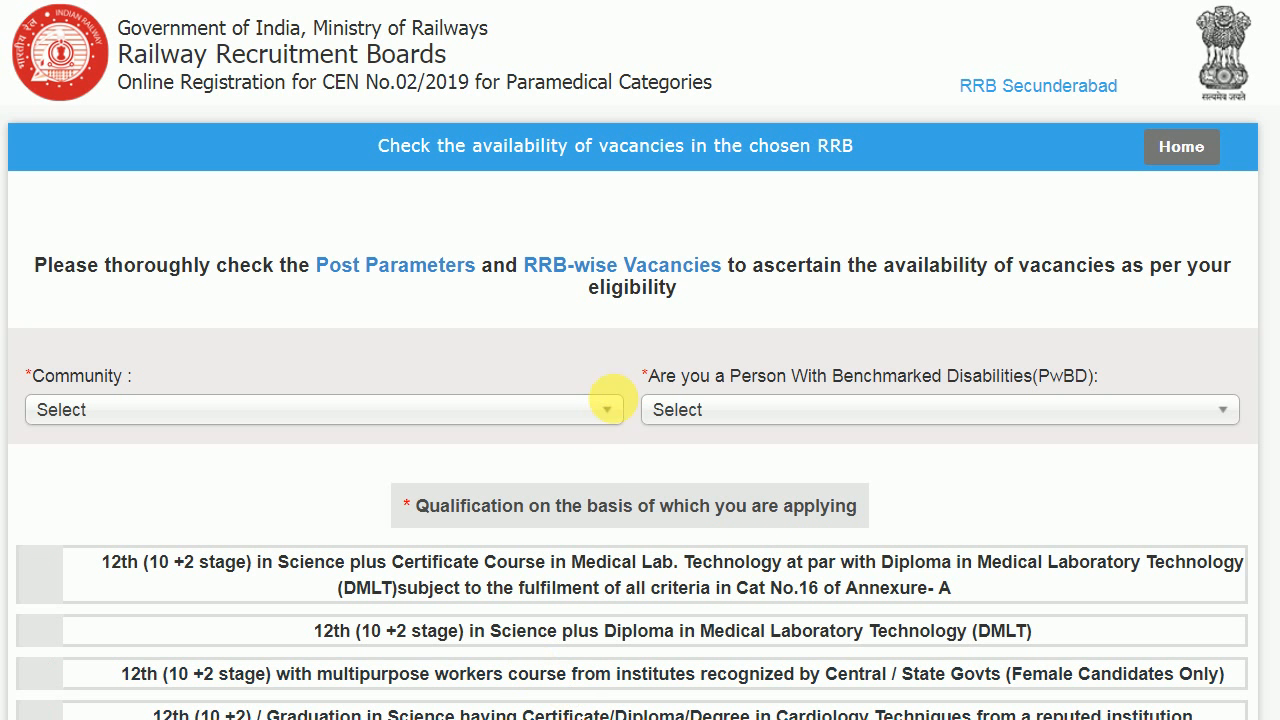
# - Set the community to OBC-NON CREAMY LAYER and answer No to being a Person With Benchmarked Disabilities
pyautogui.click(612, 409)
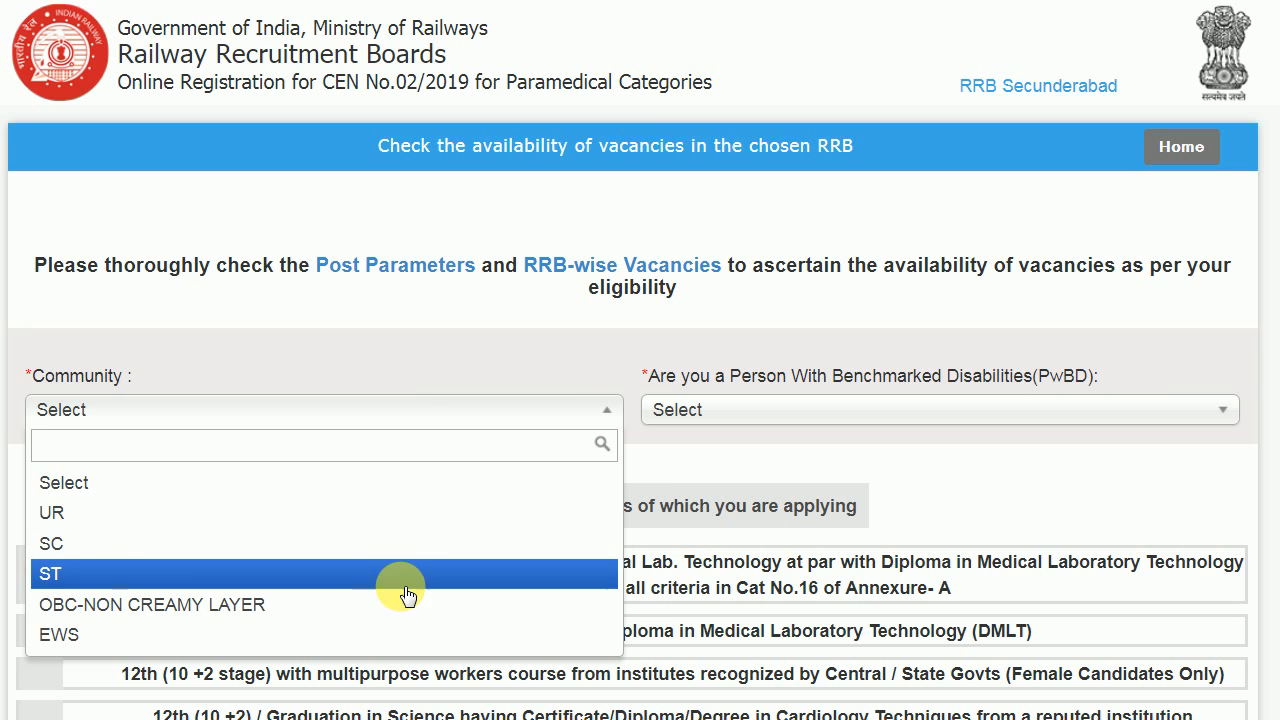
pyautogui.click(409, 604)
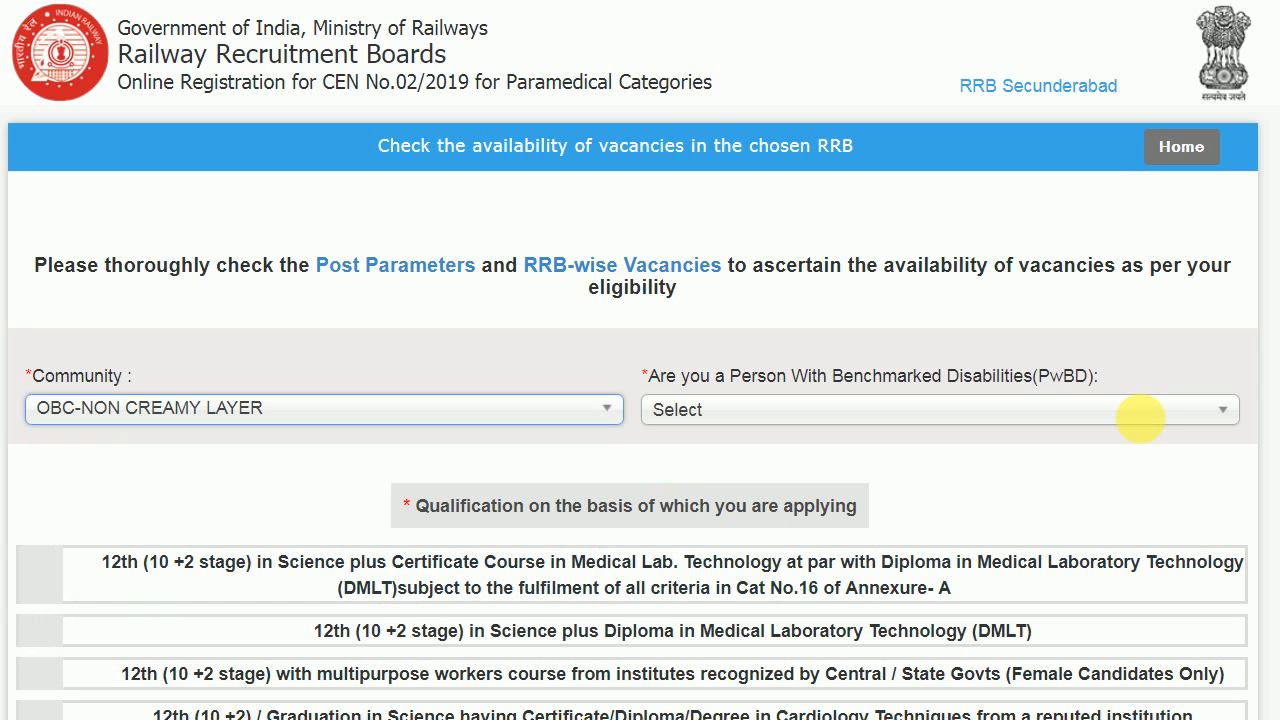
pyautogui.click(1140, 420)
pyautogui.click(803, 540)
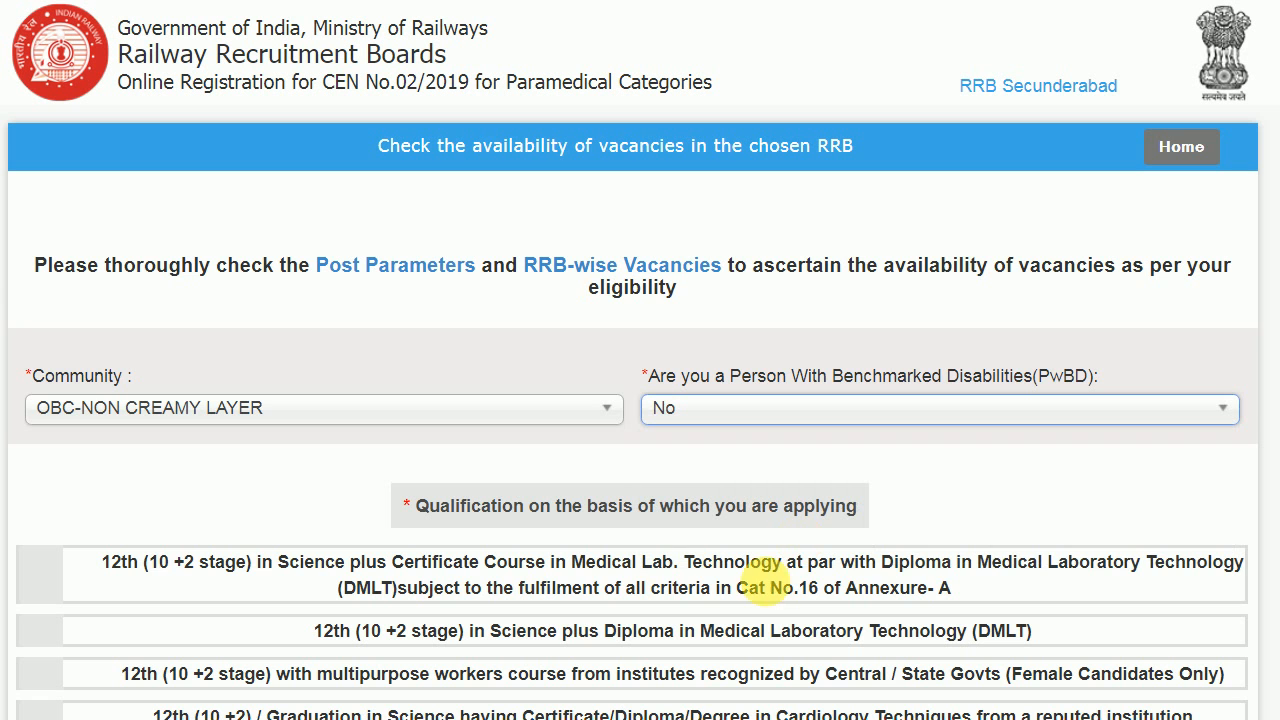
pyautogui.click(765, 570)
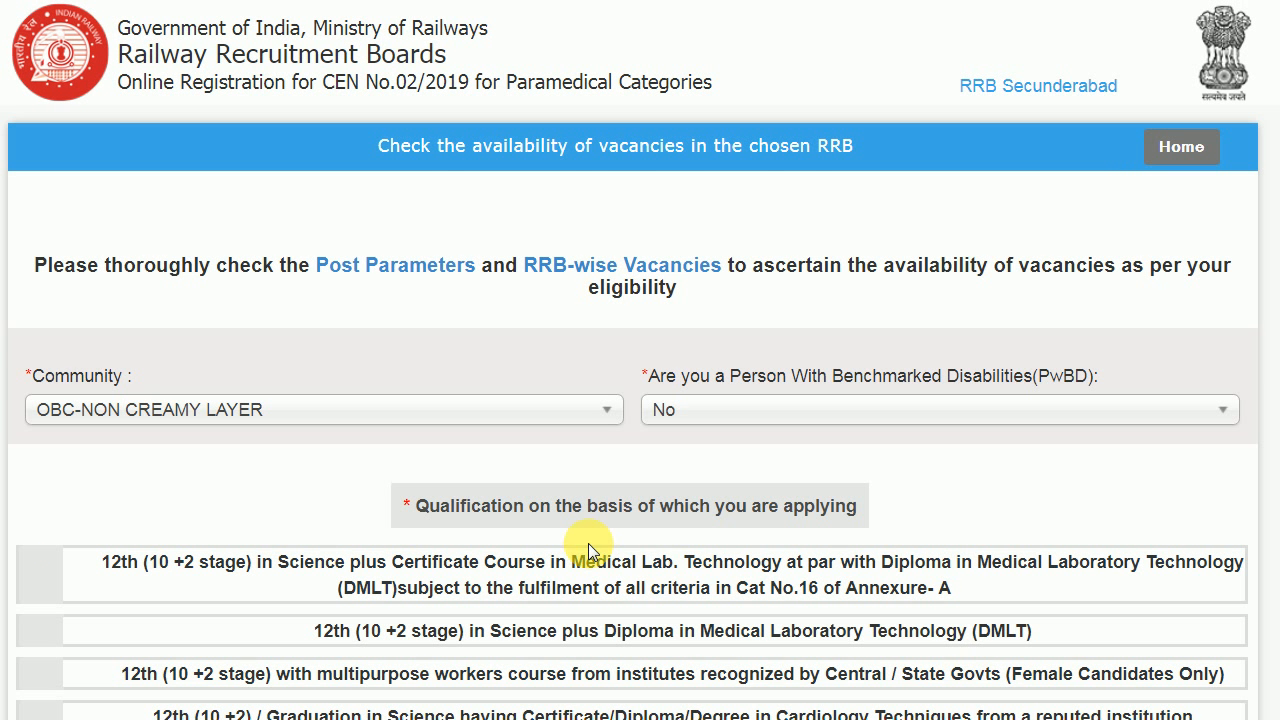
# - Select the Bachelor degree in Pharmacy (B.Pharm) qualification with Pharmacist registration under the Pharmacy Act, 1948
pyautogui.scroll(-1, 1047, 460)
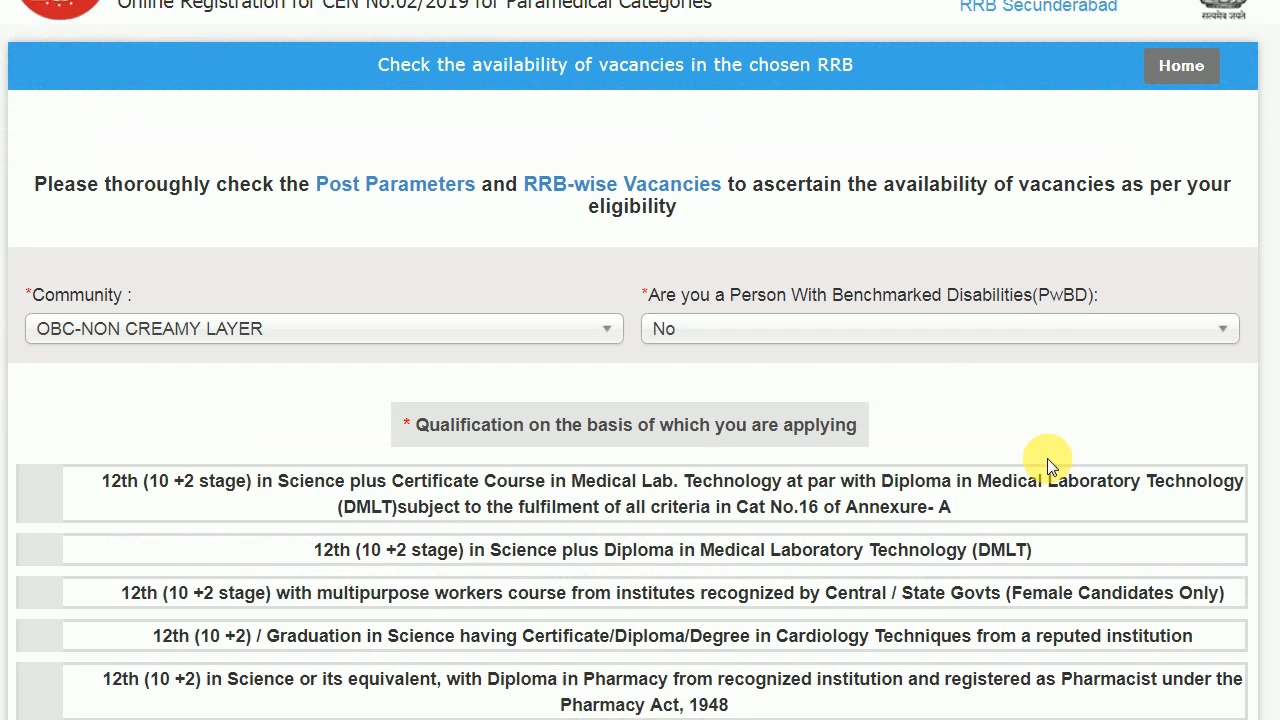
pyautogui.scroll(-2, 878, 445)
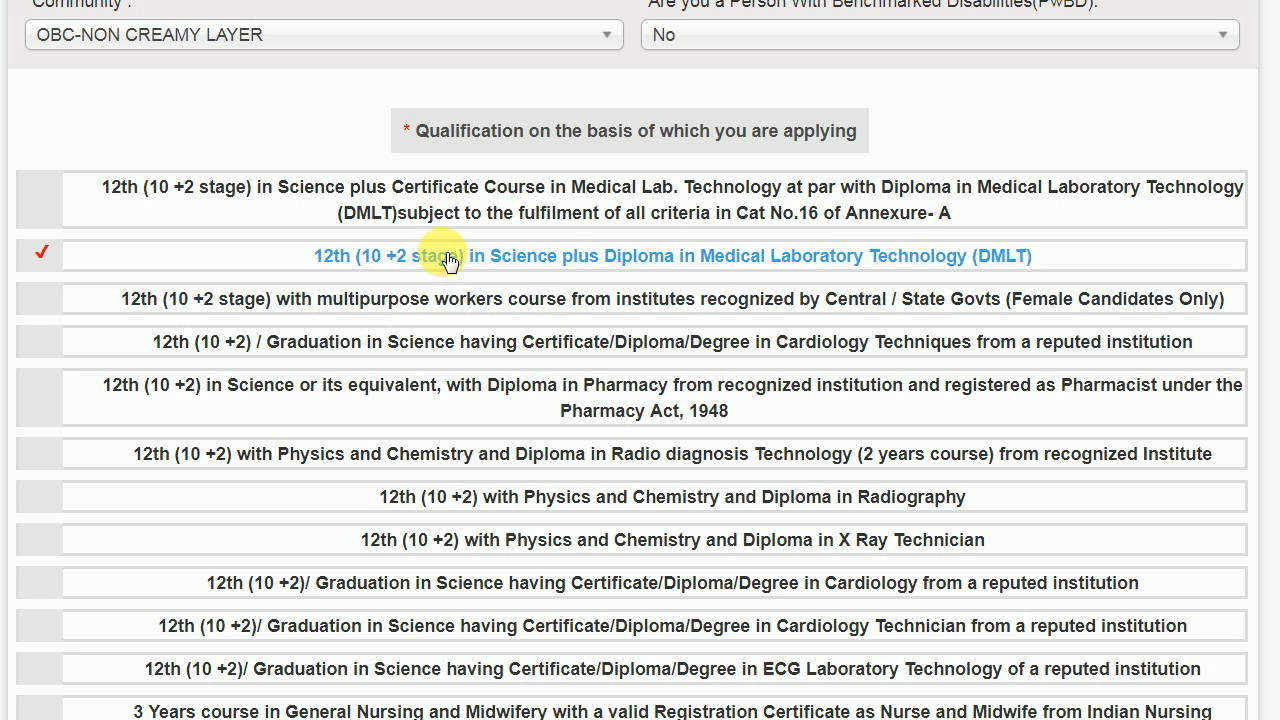
pyautogui.click(640, 392)
pyautogui.scroll(-2, 641, 346)
pyautogui.scroll(-10, 641, 346)
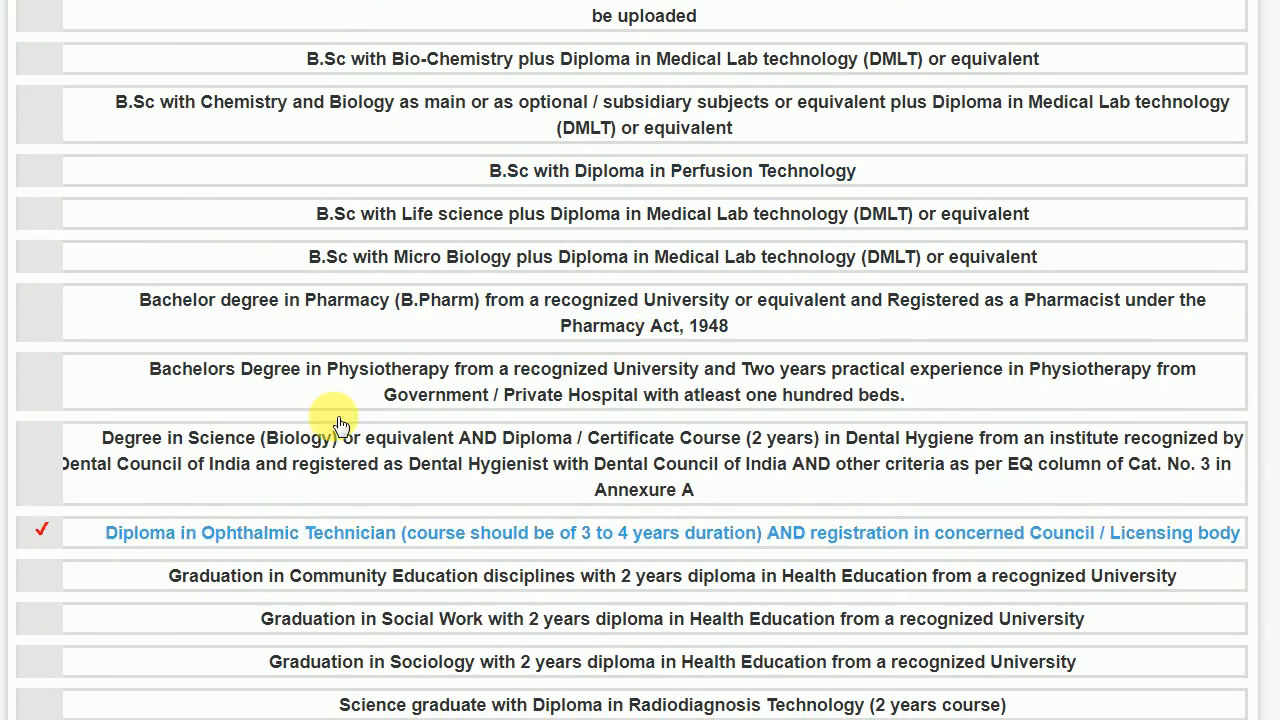
pyautogui.scroll(-2, 302, 348)
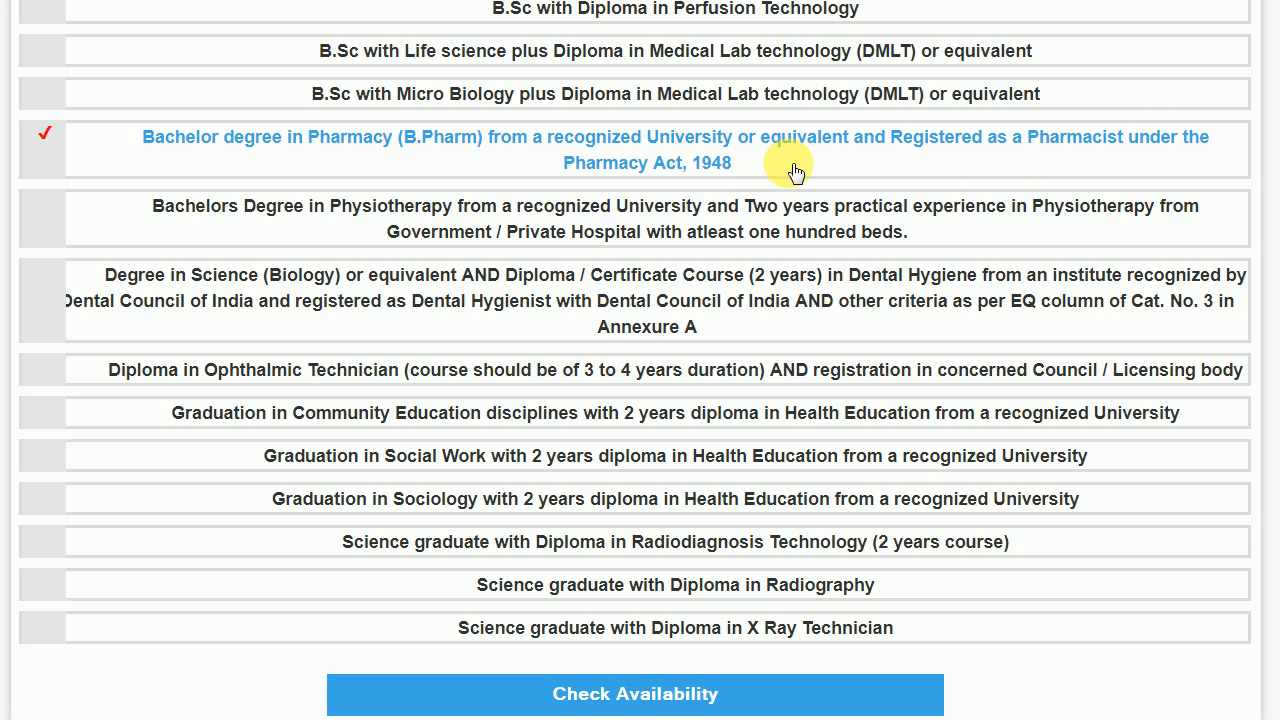
pyautogui.click(430, 160)
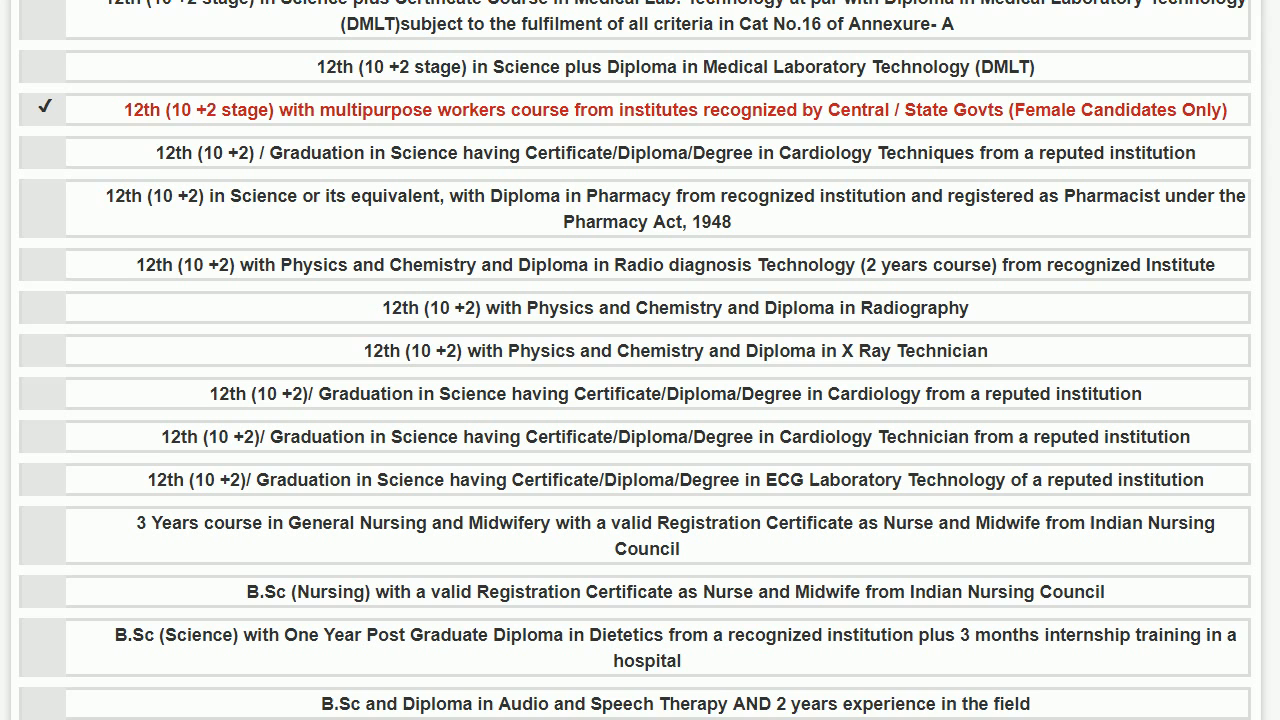
# - Review the ticked qualifications and the post availability table for RRB Secunderabad
pyautogui.scroll(1, 635, 360)
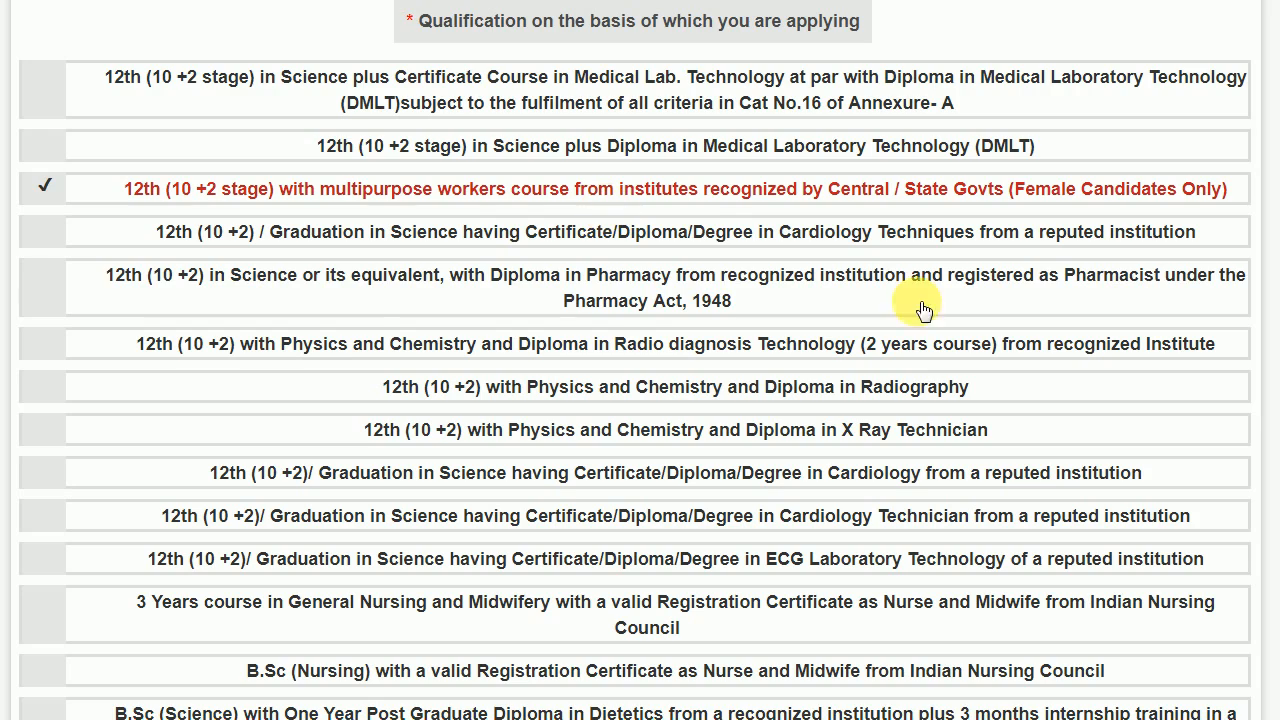
pyautogui.scroll(-11, 486, 300)
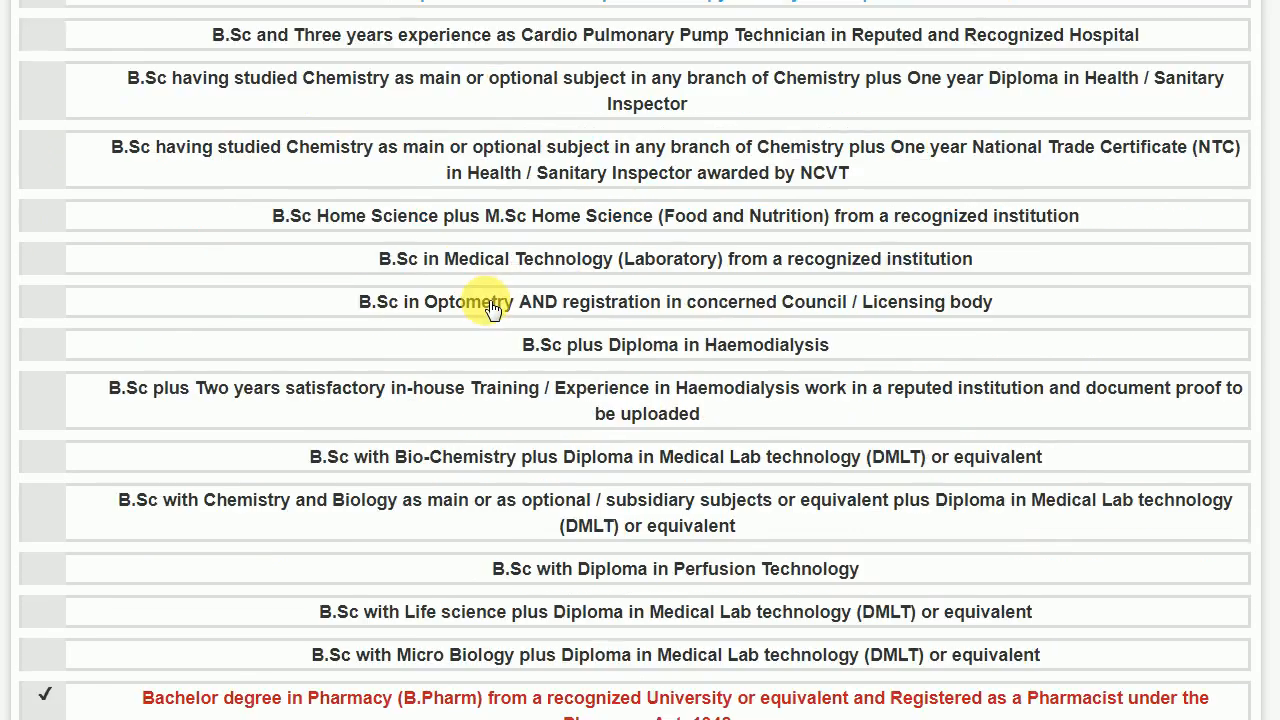
pyautogui.scroll(-6, 493, 311)
pyautogui.scroll(6, 331, 300)
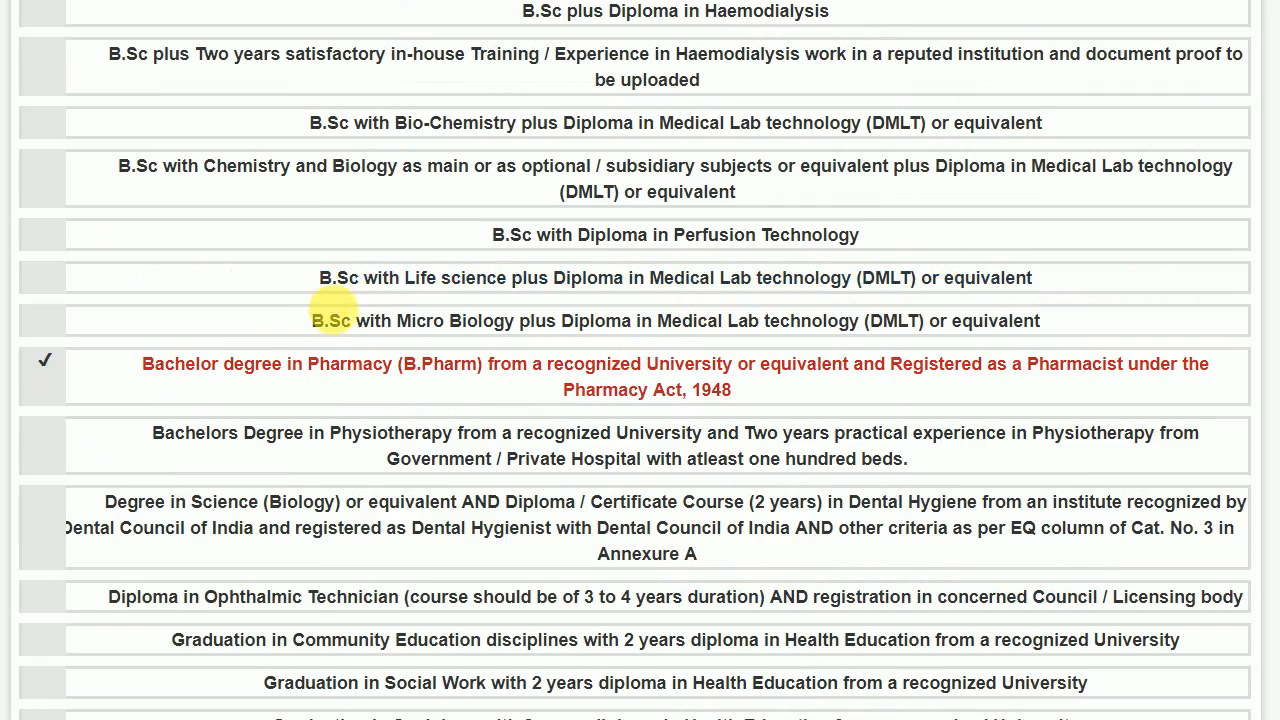
pyautogui.scroll(12, 348, 330)
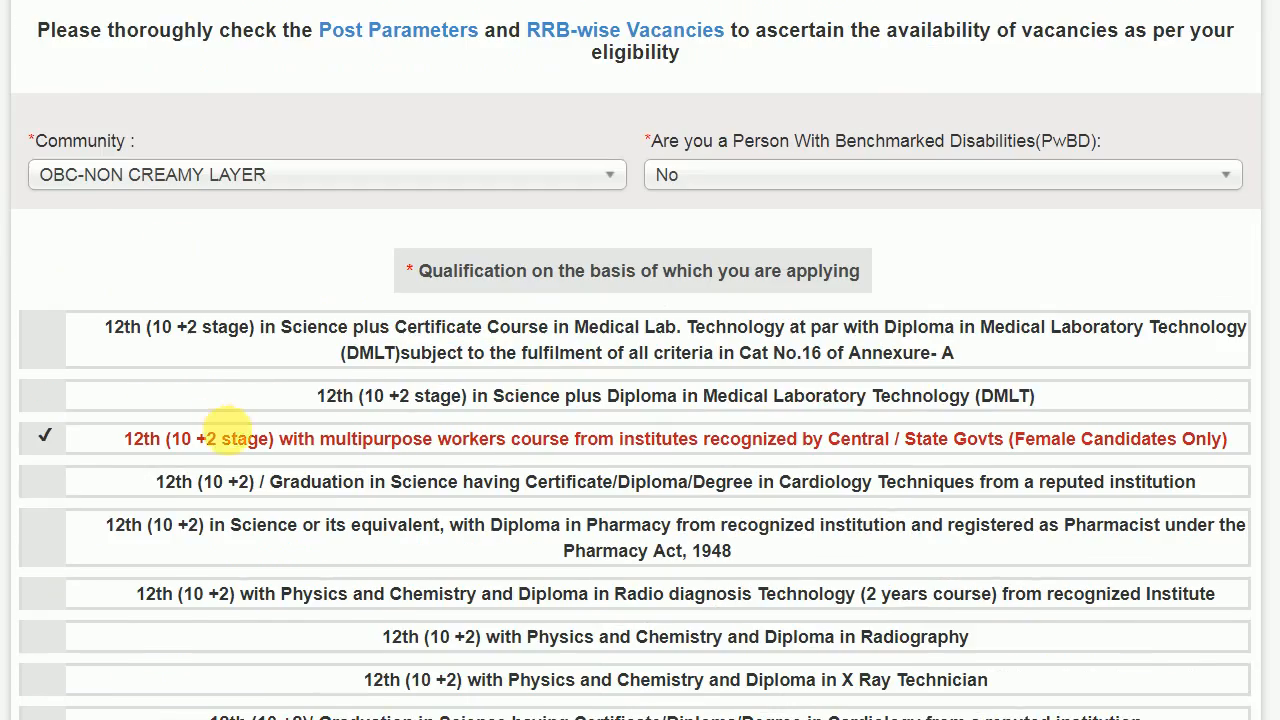
pyautogui.scroll(-18, 540, 430)
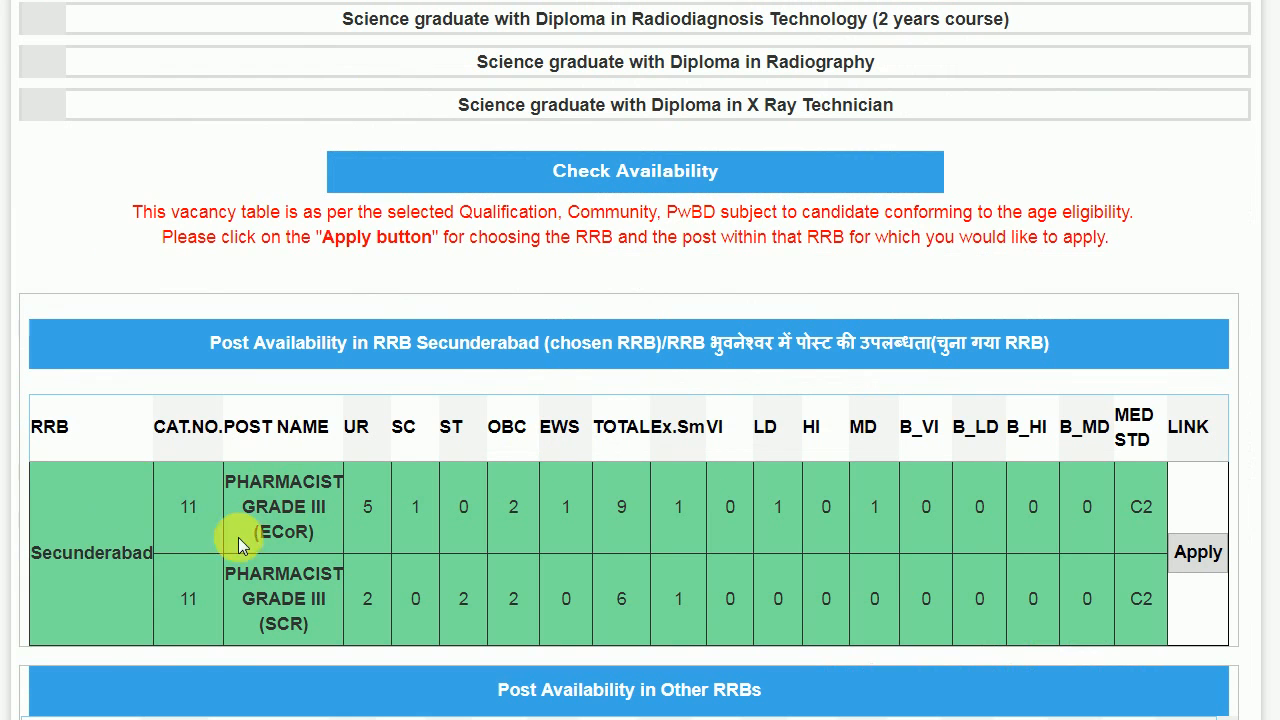
pyautogui.scroll(5, 346, 537)
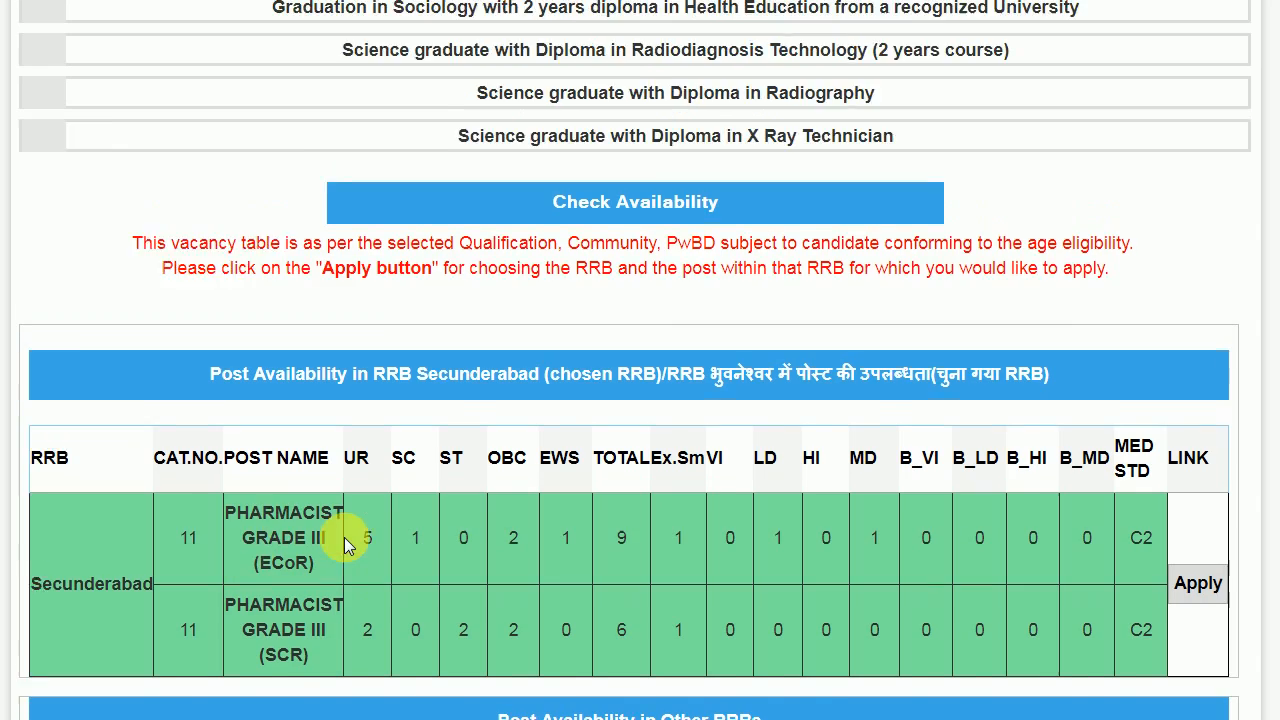
pyautogui.scroll(5, 350, 537)
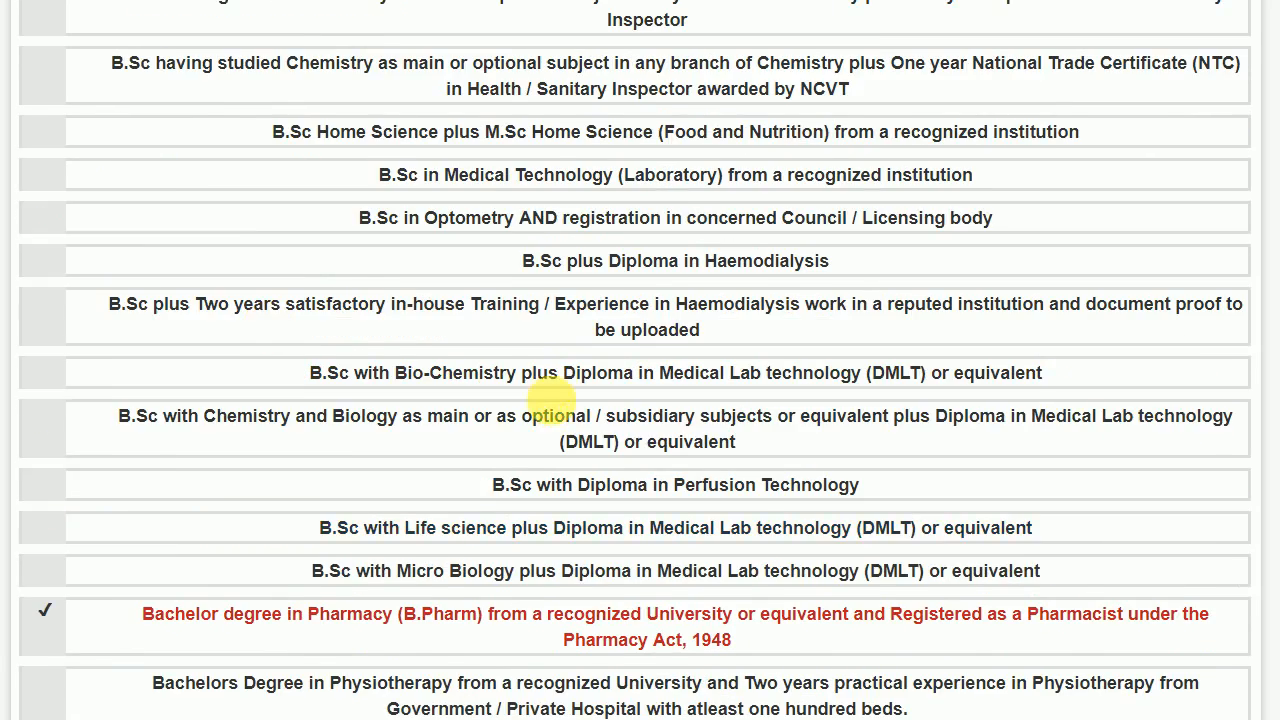
# - Deselect the 12th (10 +2 stage) multipurpose workers course qualification meant for female candidates only
pyautogui.scroll(6, 543, 409)
pyautogui.scroll(5, 560, 405)
pyautogui.scroll(-1, 398, 430)
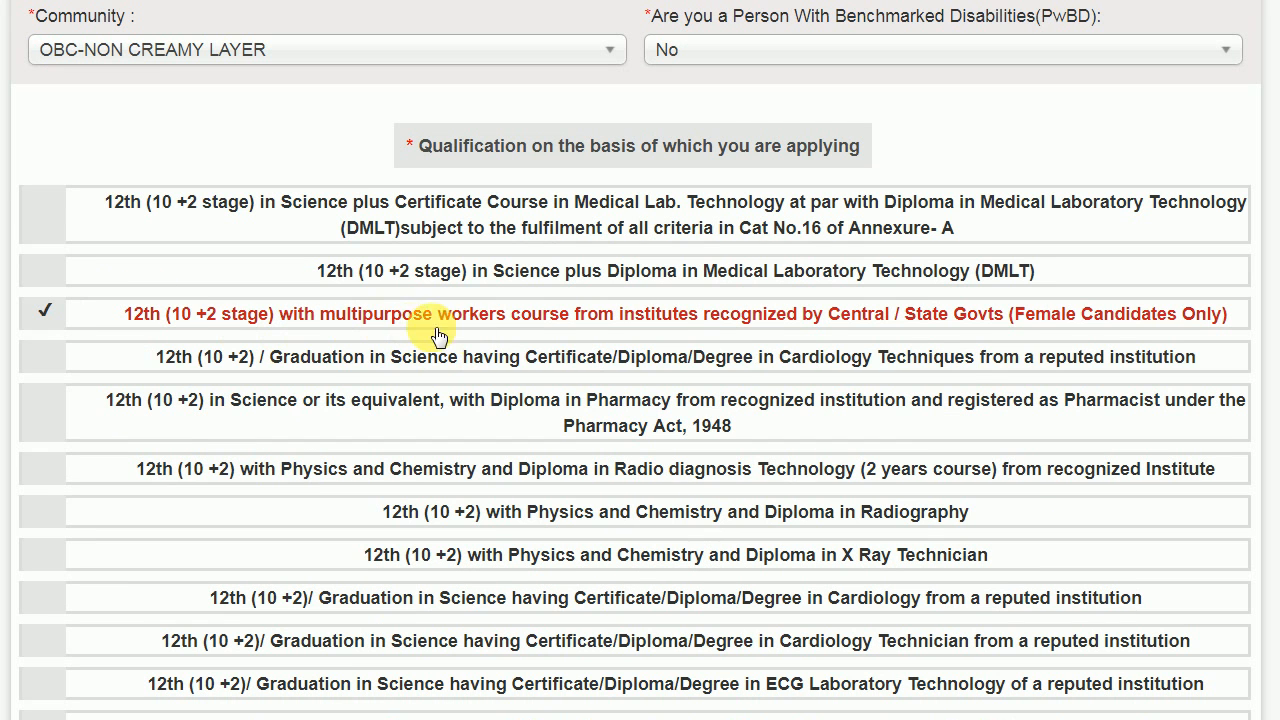
pyautogui.click(808, 350)
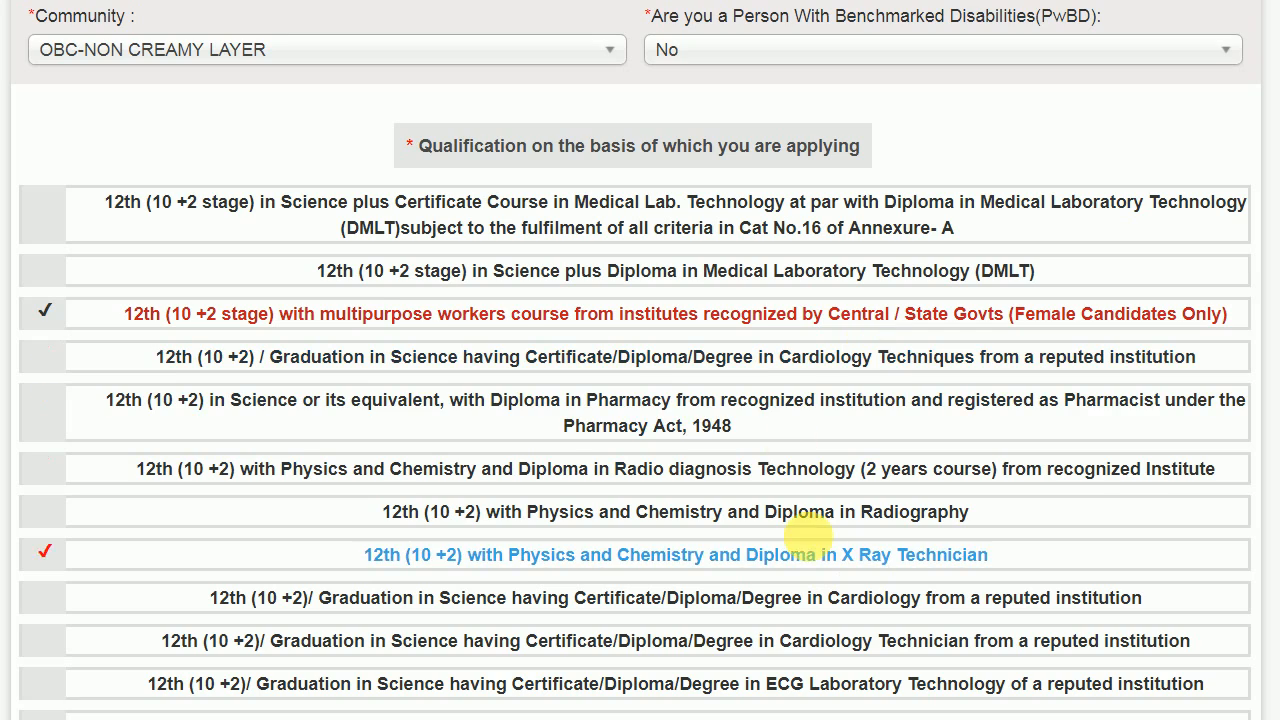
# - Examine the pharmacist vacancies in RRB Secunderabad and the other RRBs, and recheck the selected qualification in the list
pyautogui.scroll(-4, 558, 467)
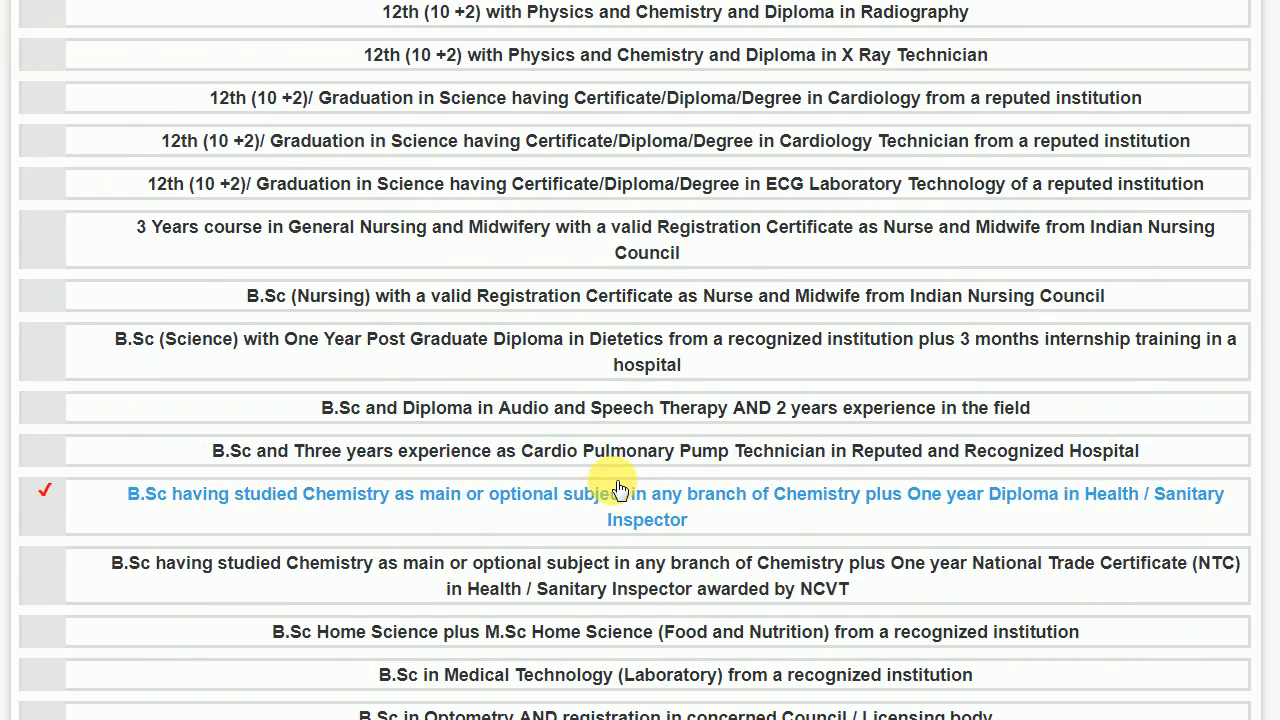
pyautogui.scroll(-15, 609, 487)
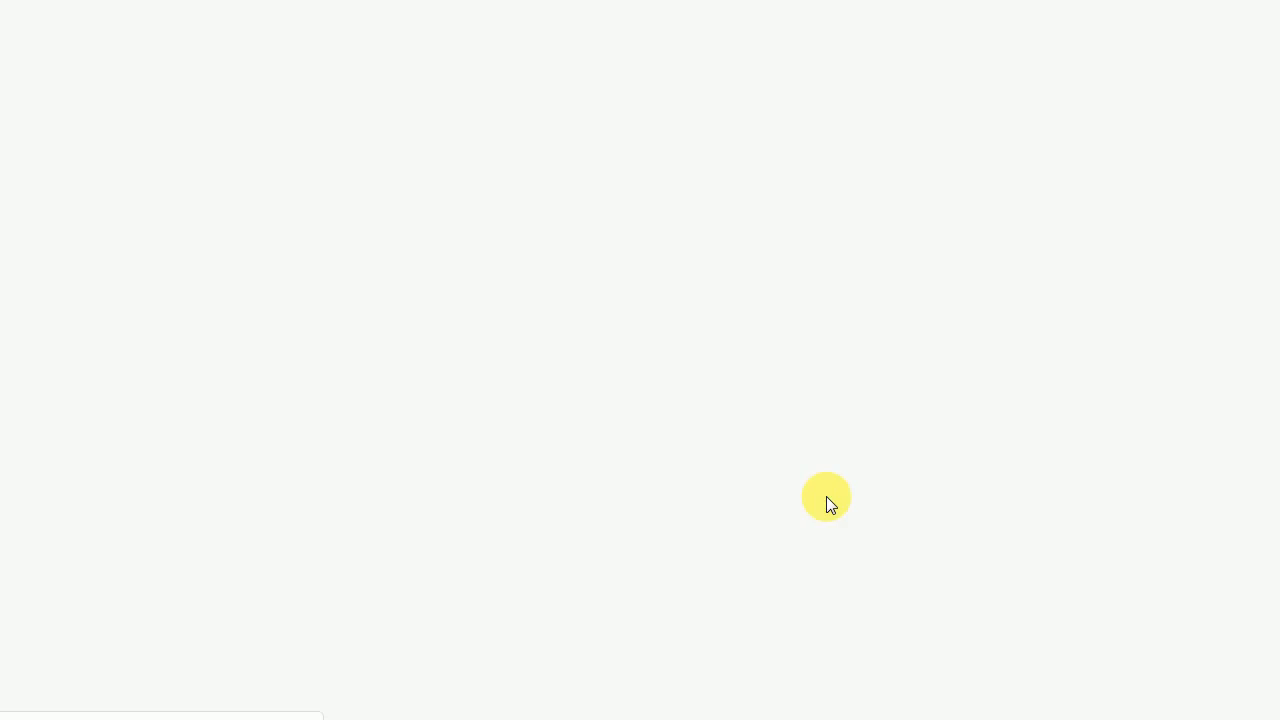
pyautogui.scroll(-20, 722, 396)
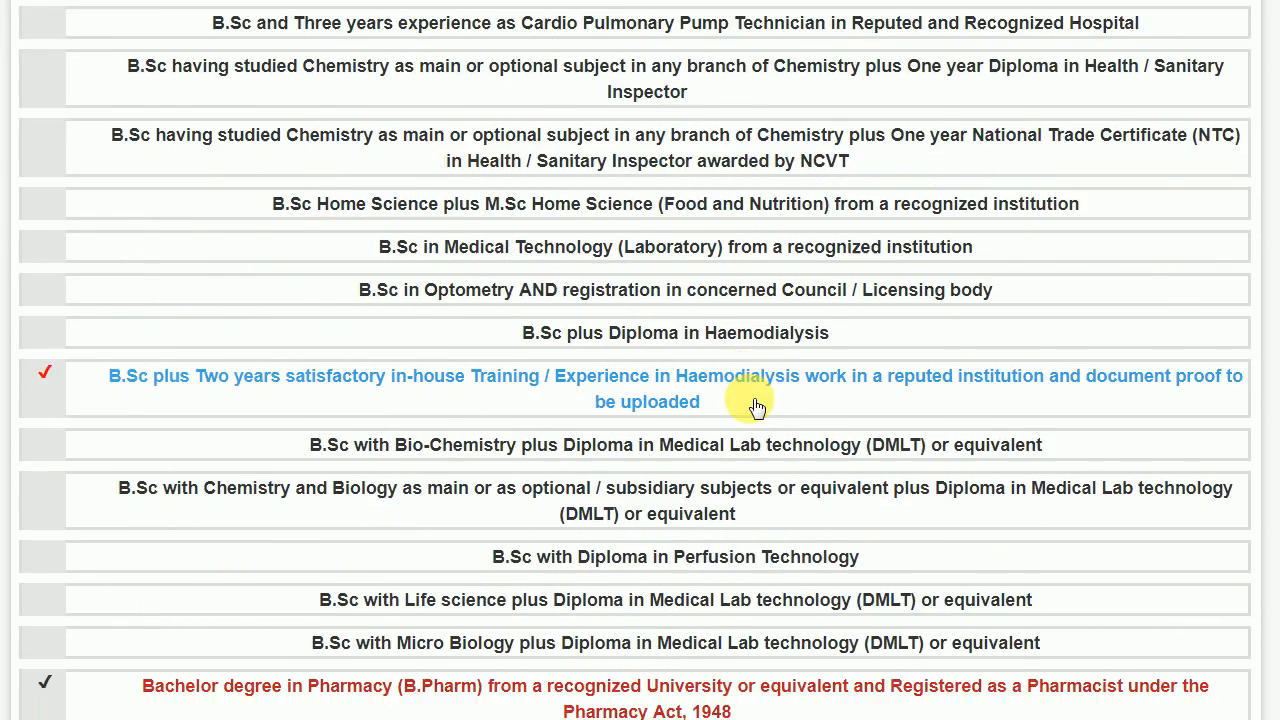
pyautogui.scroll(-4, 710, 415)
pyautogui.scroll(4, 655, 434)
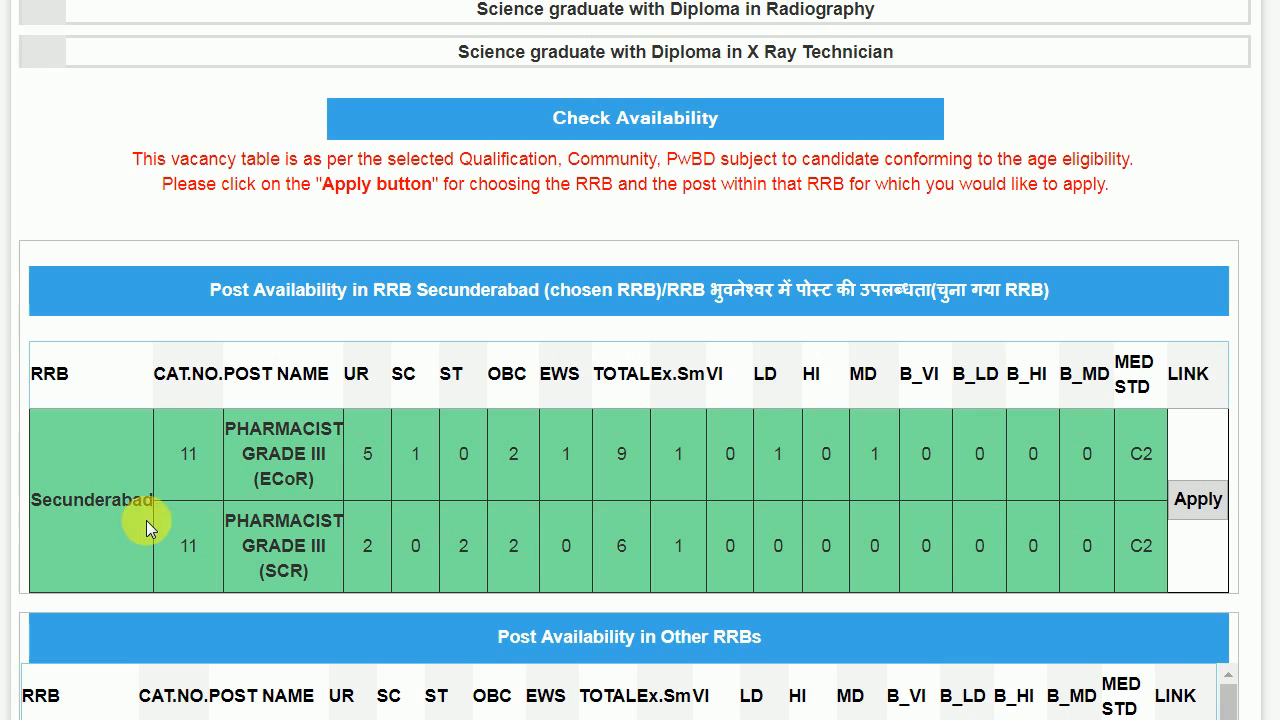
pyautogui.scroll(-4, 743, 431)
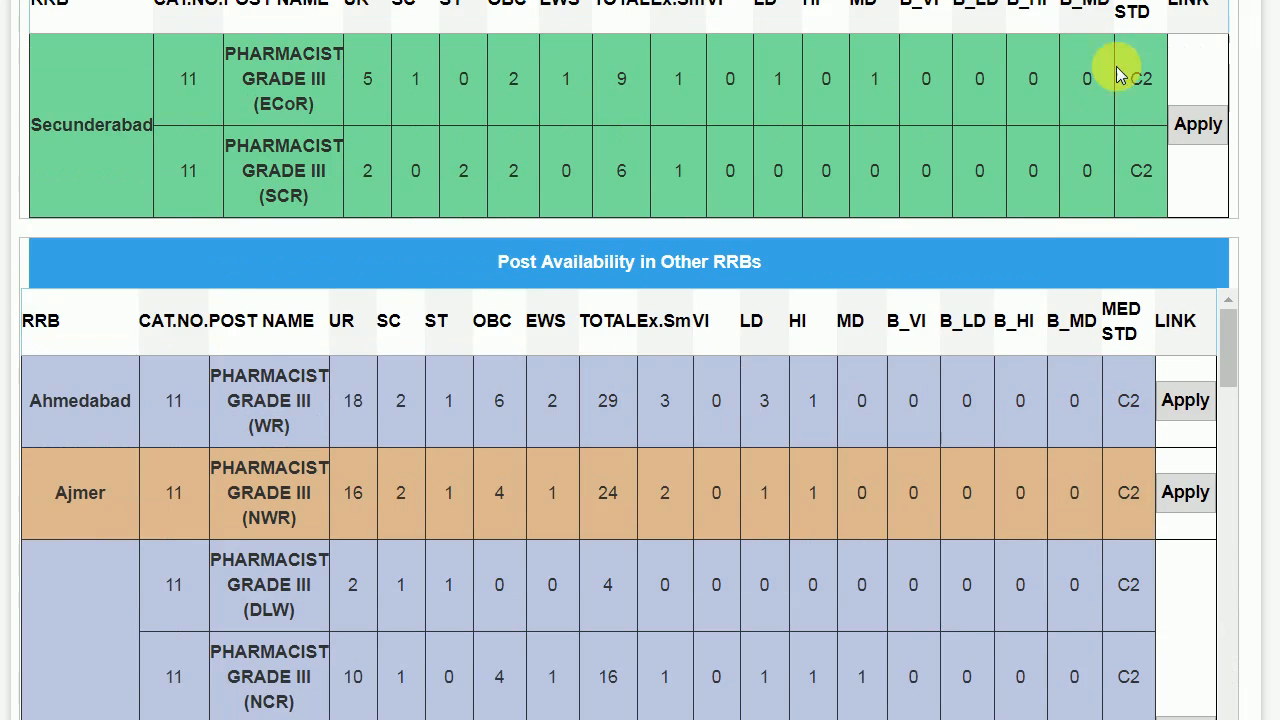
pyautogui.scroll(-3, 780, 440)
pyautogui.scroll(-3, 735, 483)
pyautogui.scroll(15, 579, 528)
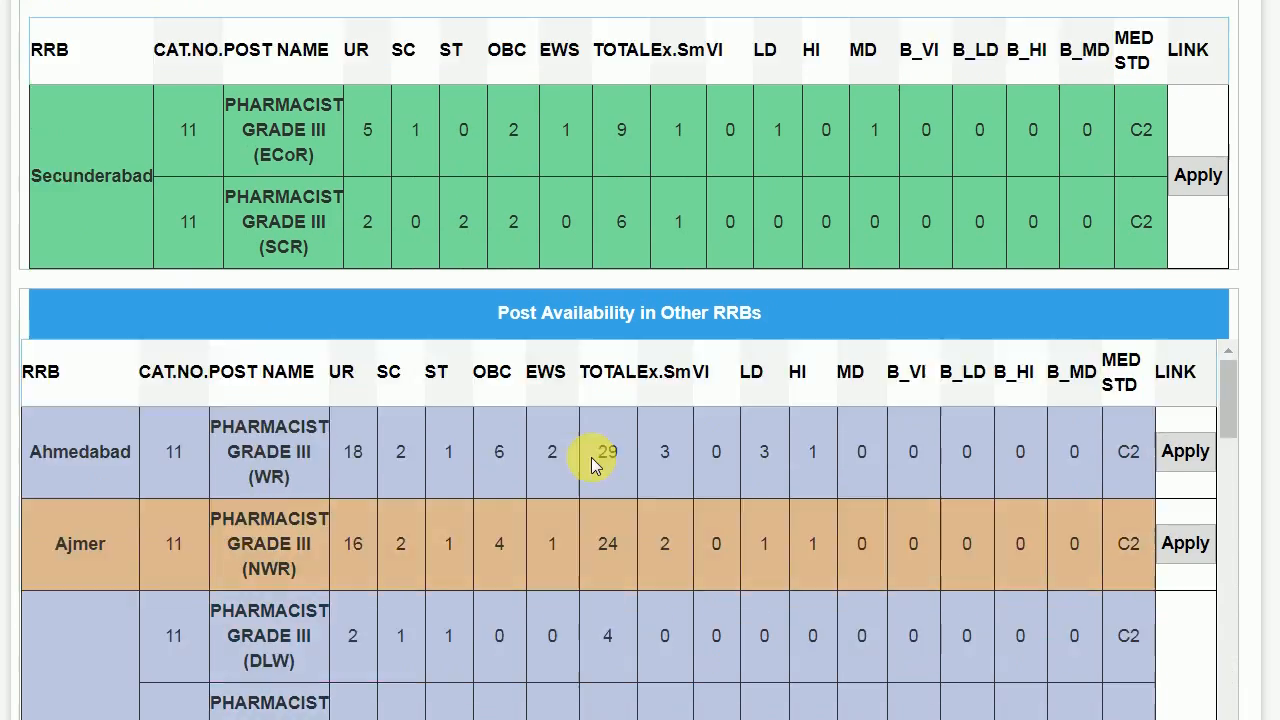
pyautogui.scroll(10, 600, 420)
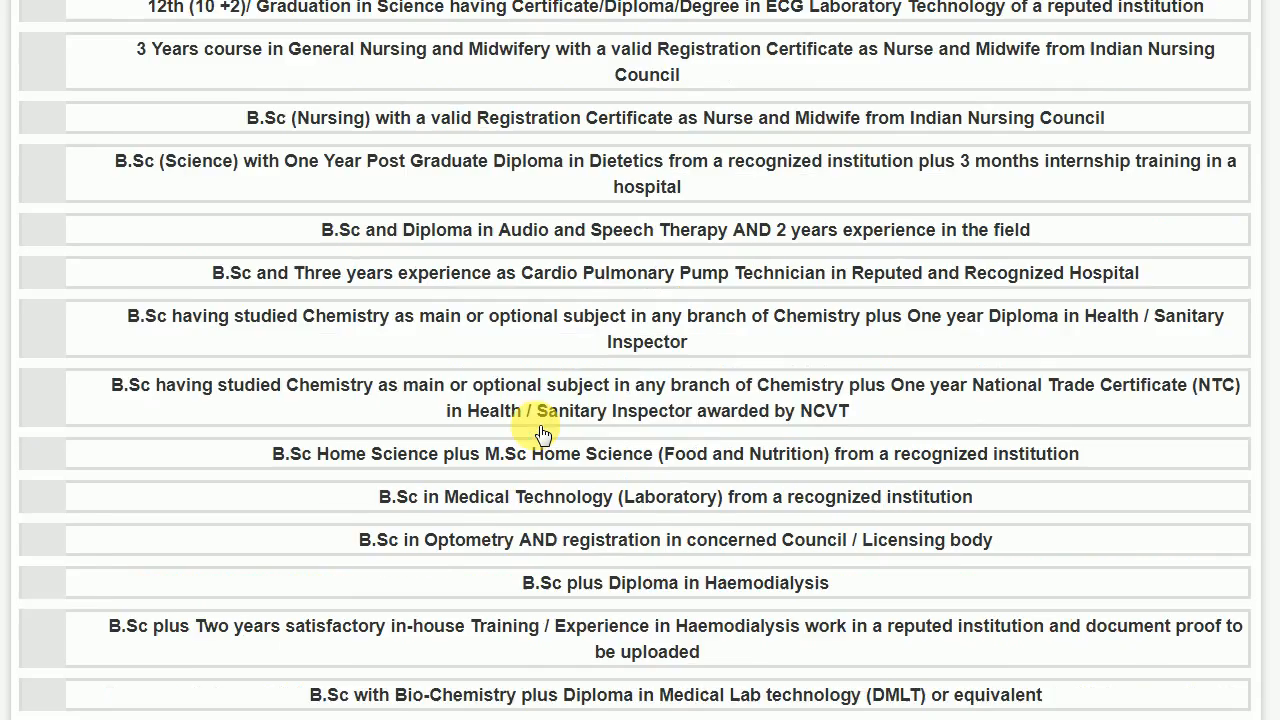
pyautogui.scroll(3, 540, 430)
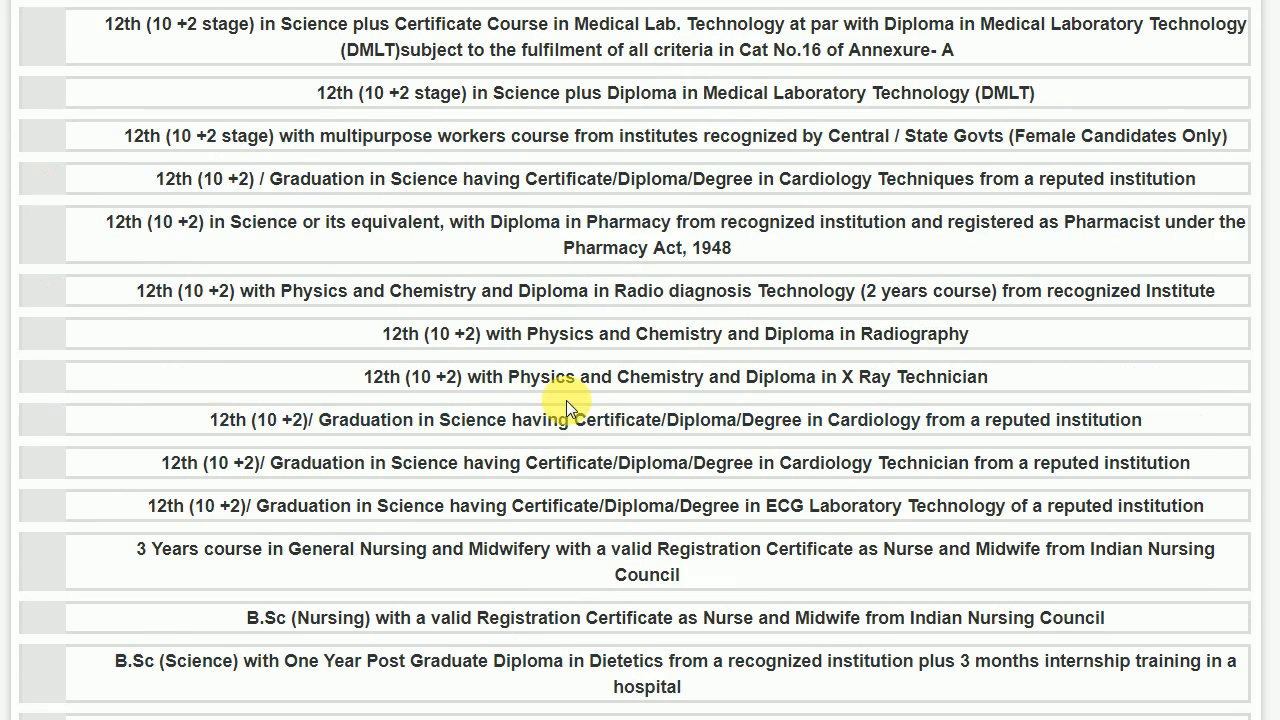
pyautogui.scroll(-9, 515, 345)
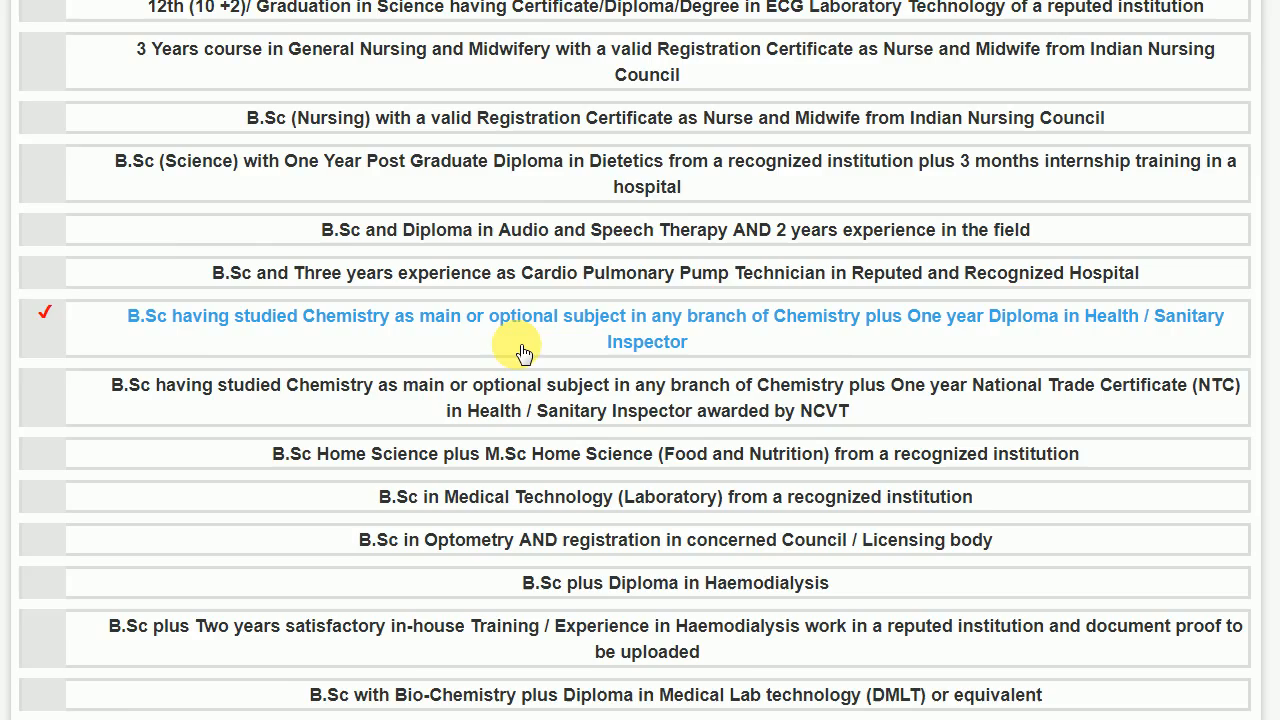
pyautogui.scroll(-3, 520, 360)
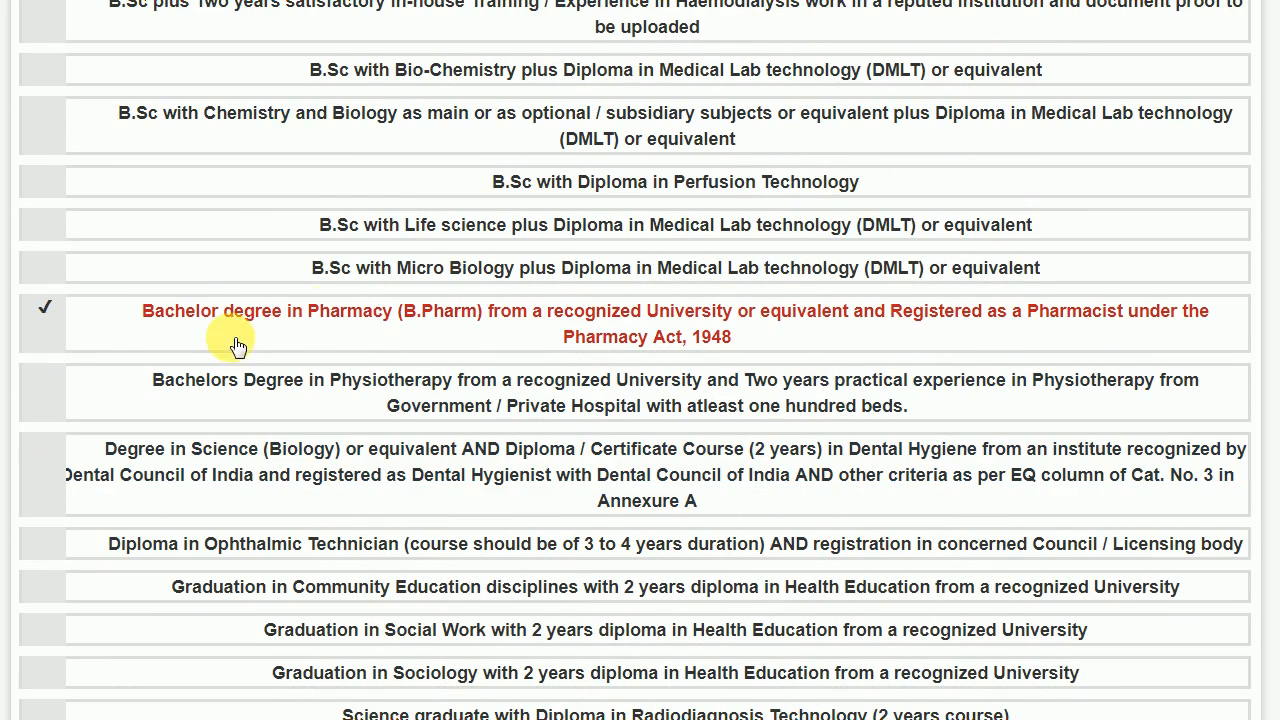
pyautogui.scroll(-6, 800, 320)
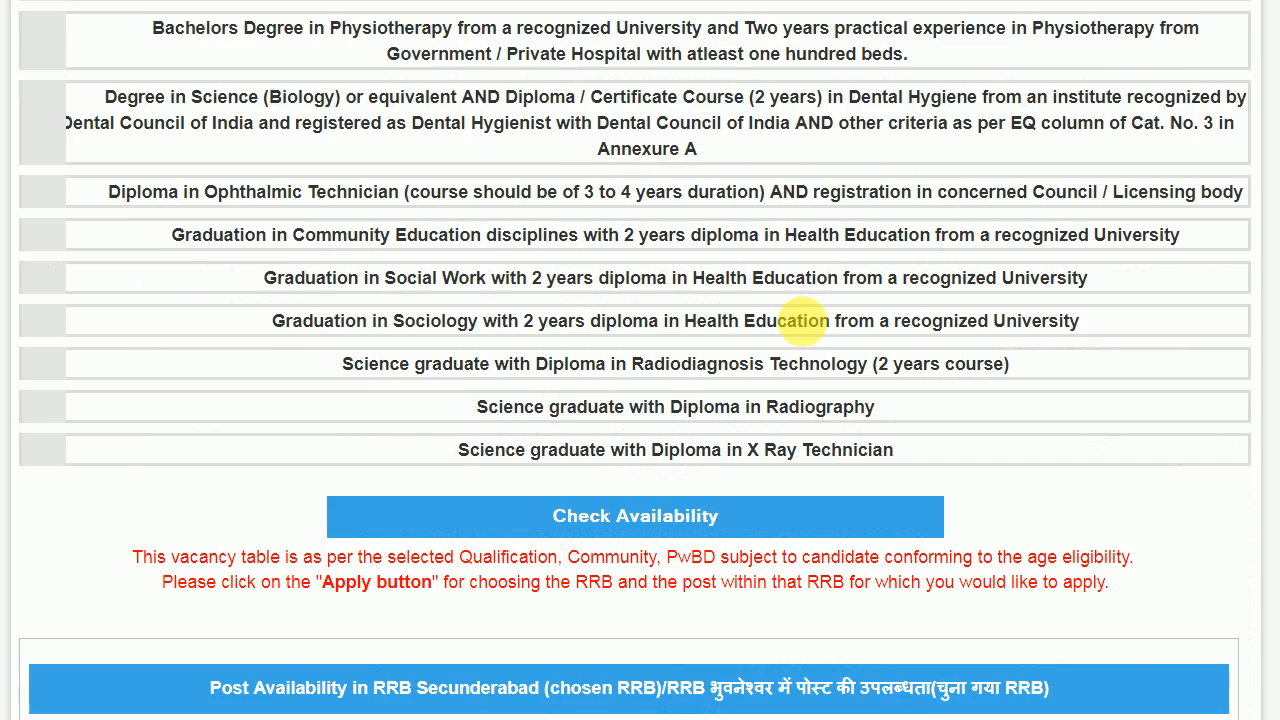
# - Check the post availability for the selected B.Pharm qualification
pyautogui.click(638, 243)
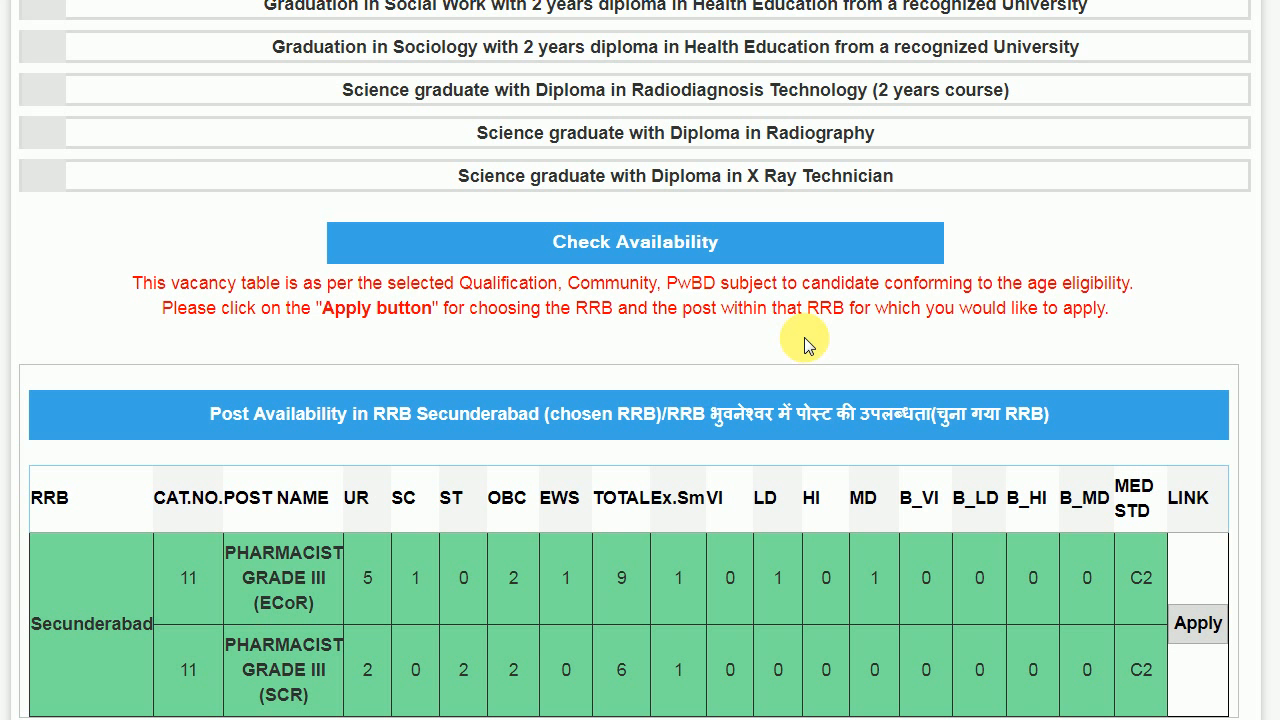
pyautogui.scroll(-5, 806, 337)
pyautogui.scroll(2, 972, 309)
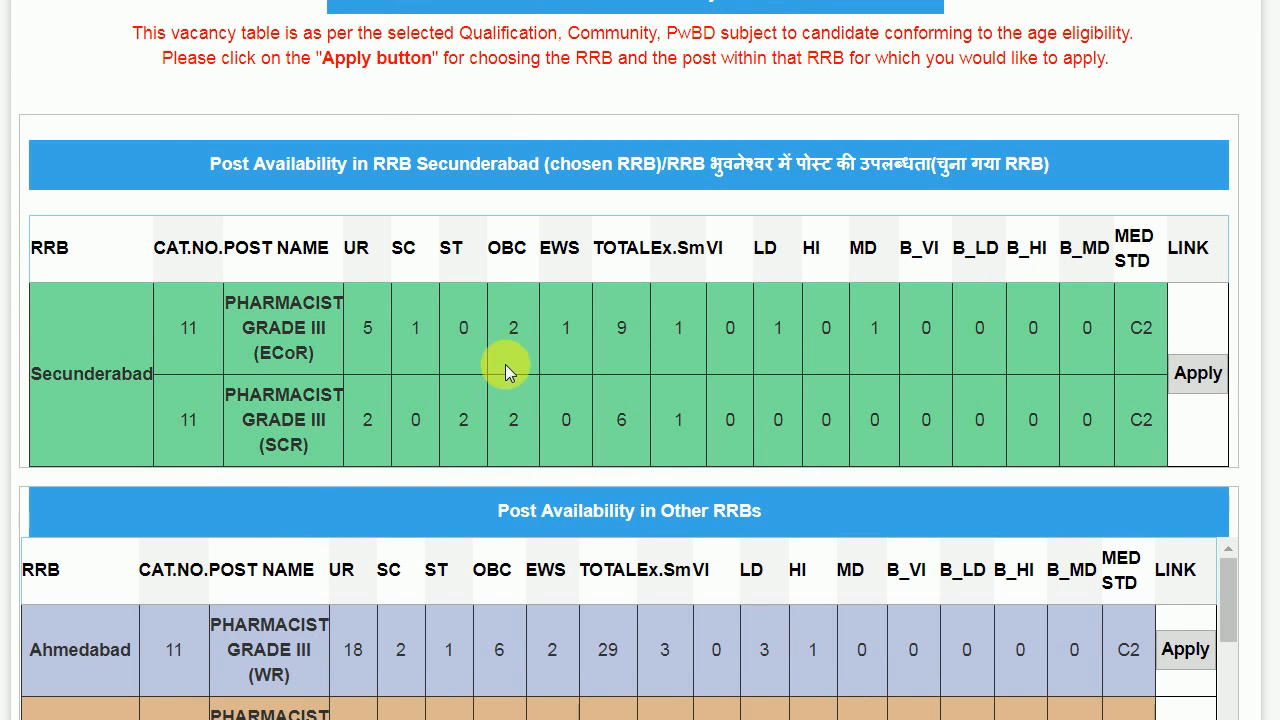
# - Apply for the Pharmacist Grade III posts in RRB Secunderabad and confirm the choice
pyautogui.click(1200, 373)
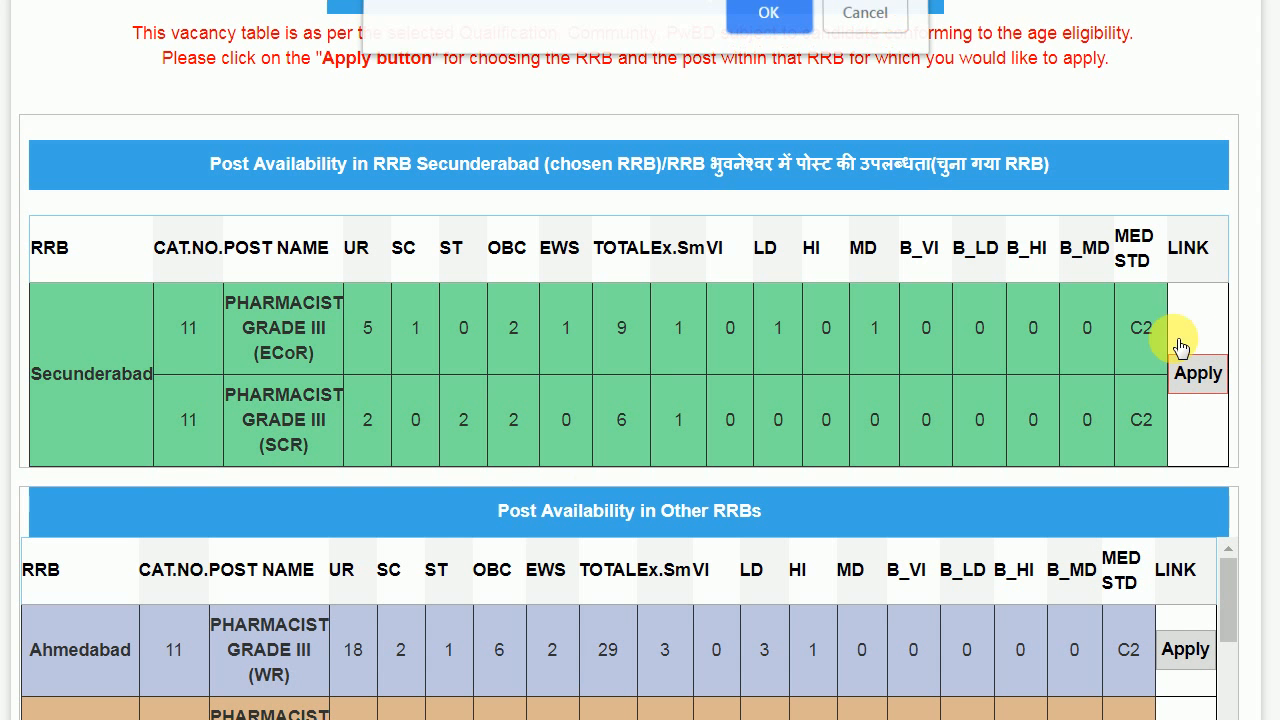
pyautogui.click(764, 24)
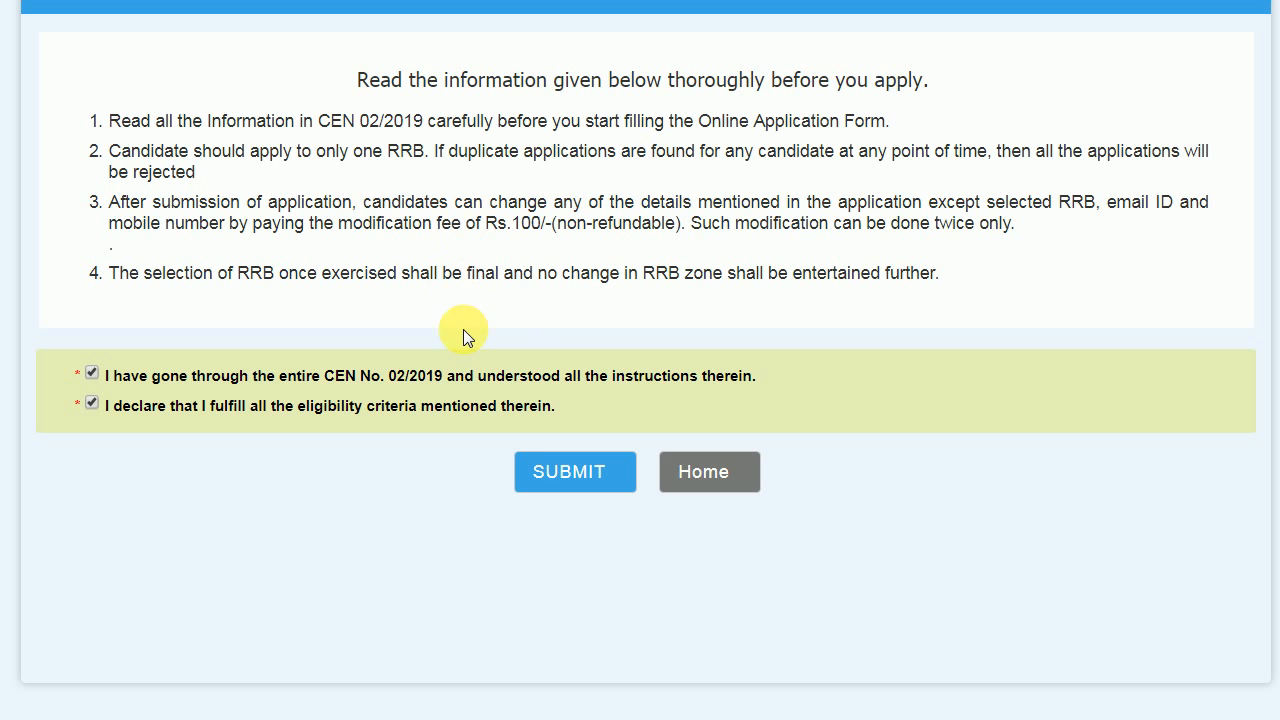
# - Submit the instructions page with both declarations accepted to open the registration form
pyautogui.scroll(2, 360, 700)
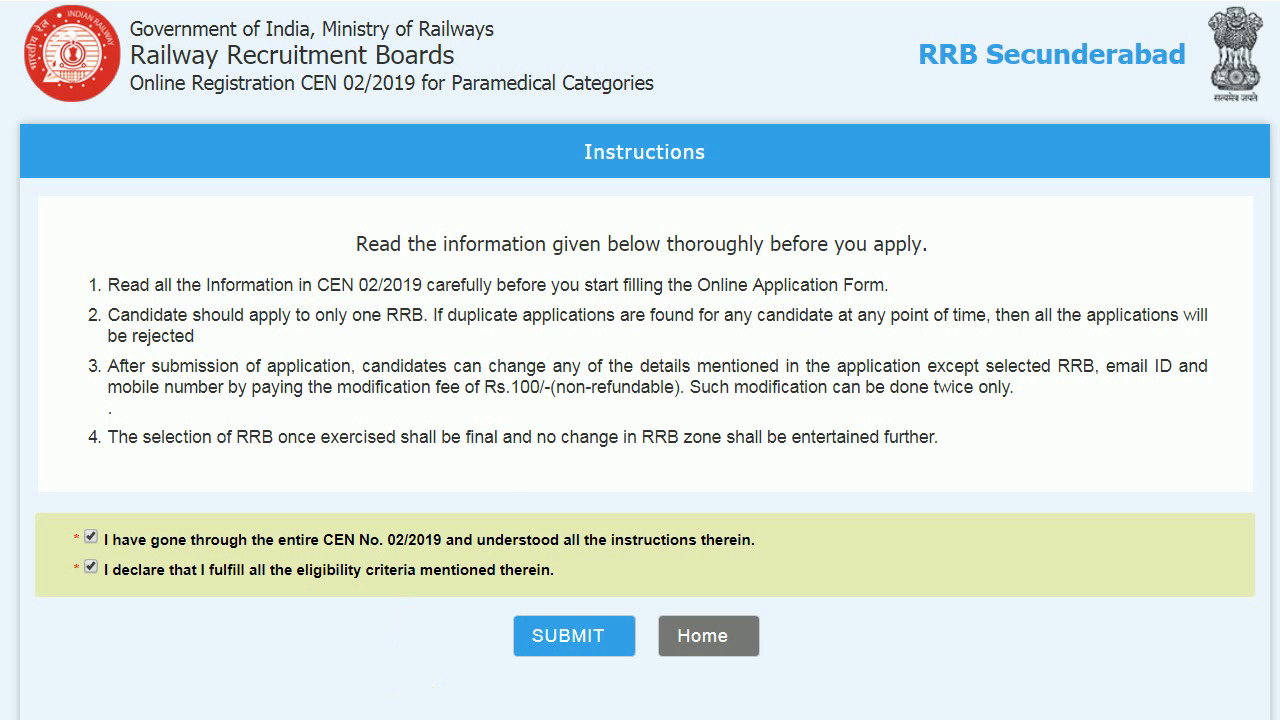
pyautogui.click(582, 642)
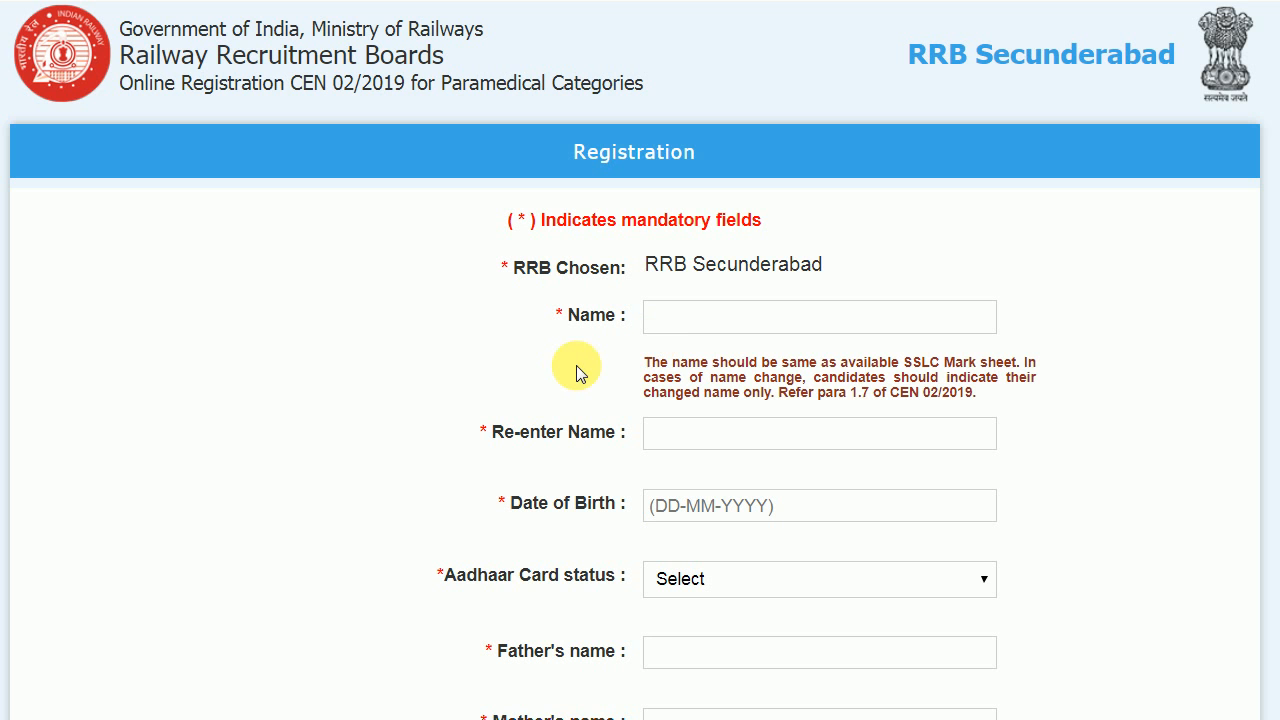
# - Review the mandatory fields of the registration form, from the name and date of birth to the mobile number and e-mail ID
pyautogui.scroll(-4, 1098, 360)
pyautogui.scroll(2, 1092, 360)
pyautogui.scroll(2, 1090, 360)
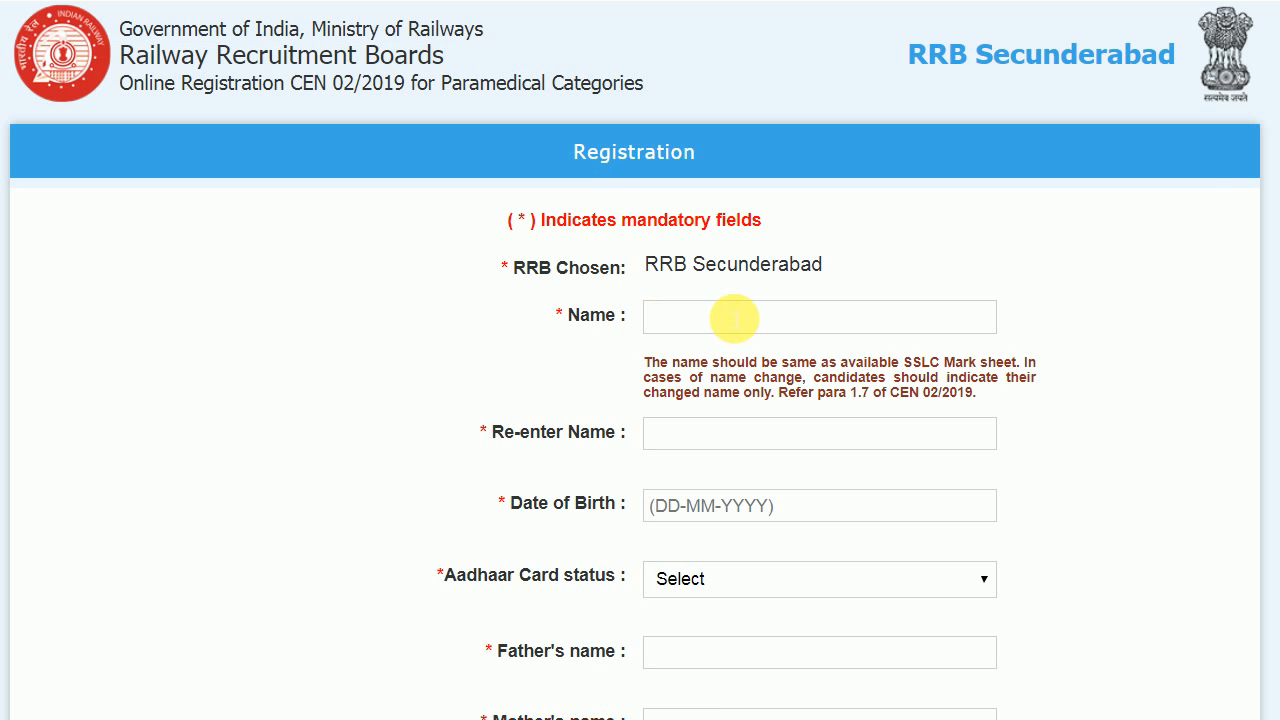
pyautogui.click(708, 431)
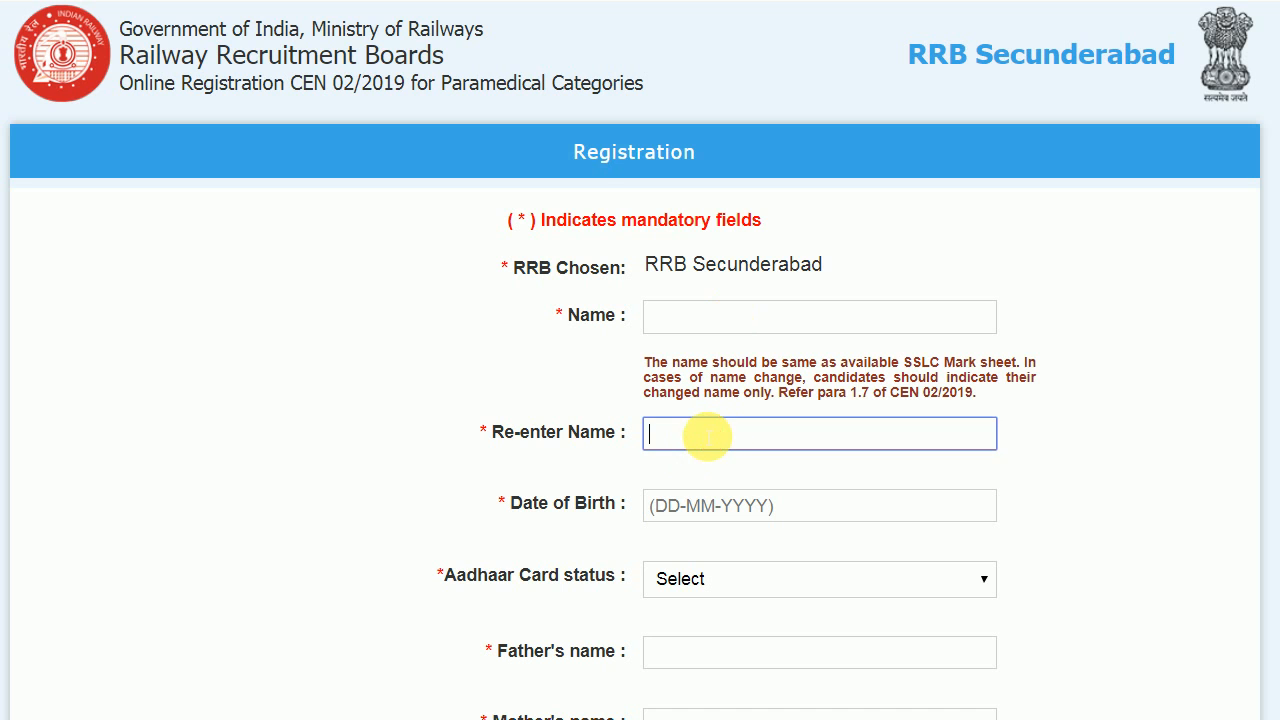
pyautogui.scroll(-1, 703, 440)
pyautogui.scroll(-3, 700, 440)
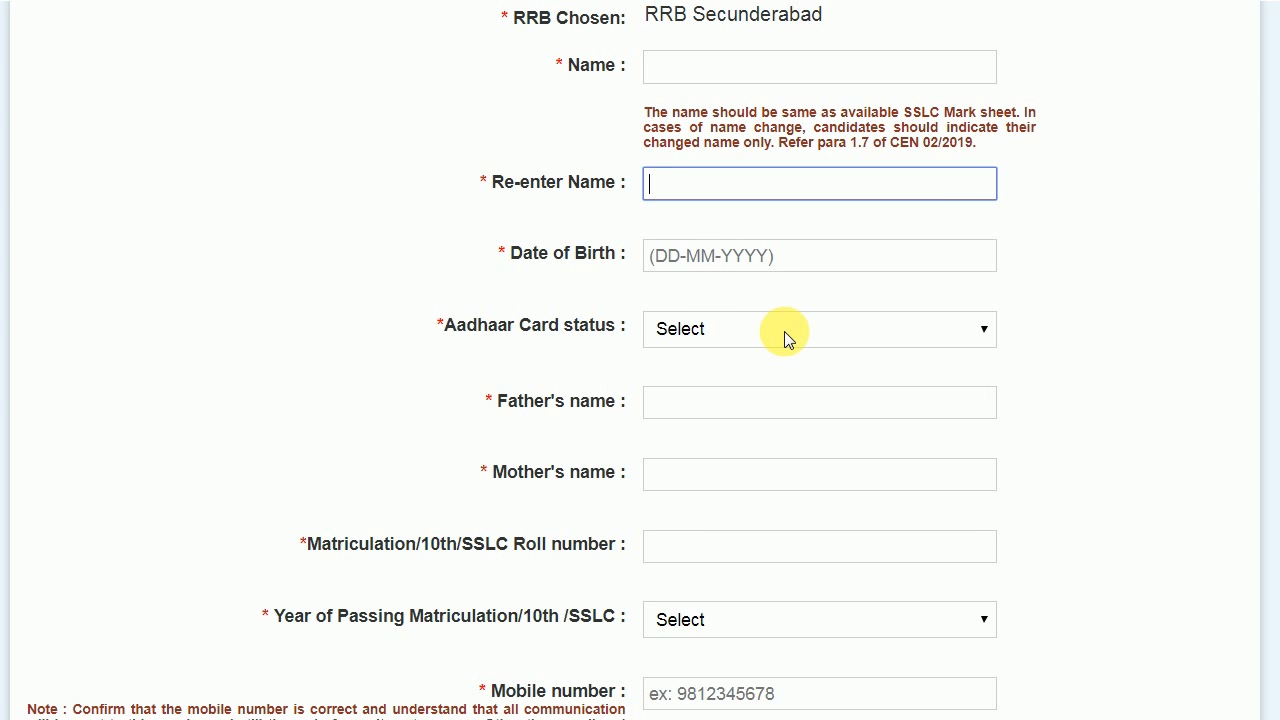
pyautogui.scroll(-3, 785, 338)
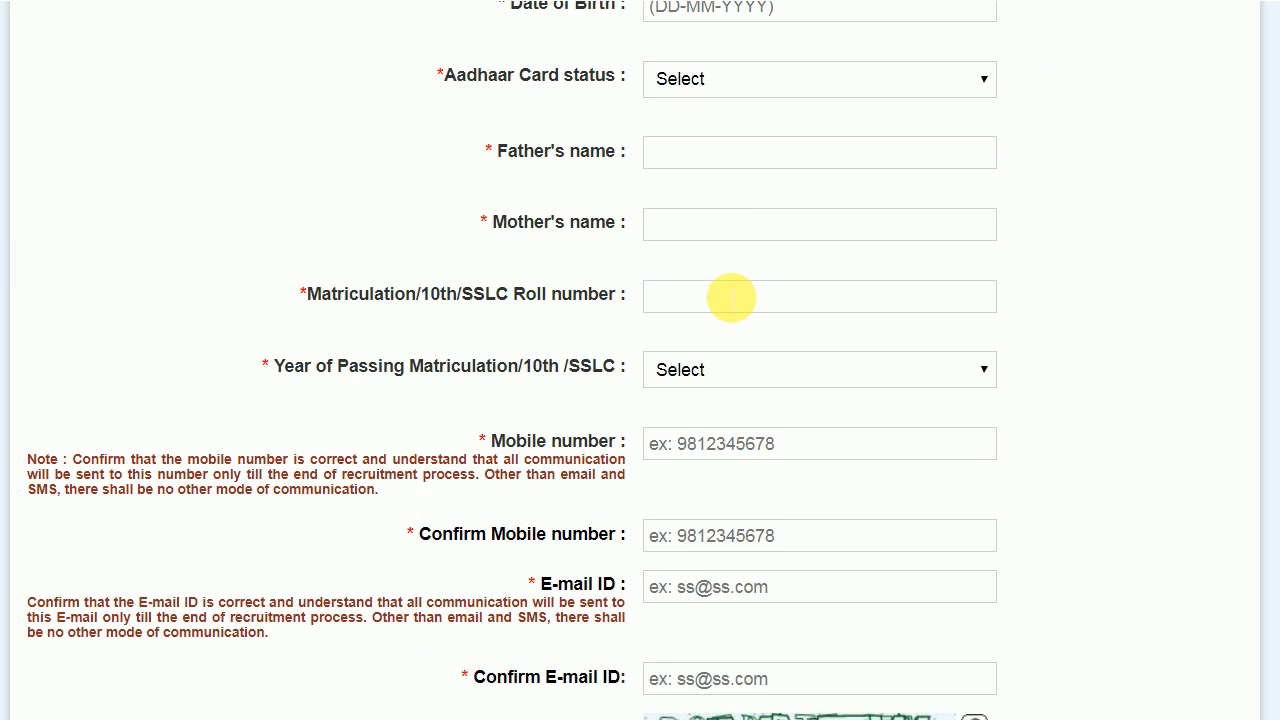
pyautogui.scroll(-1, 729, 294)
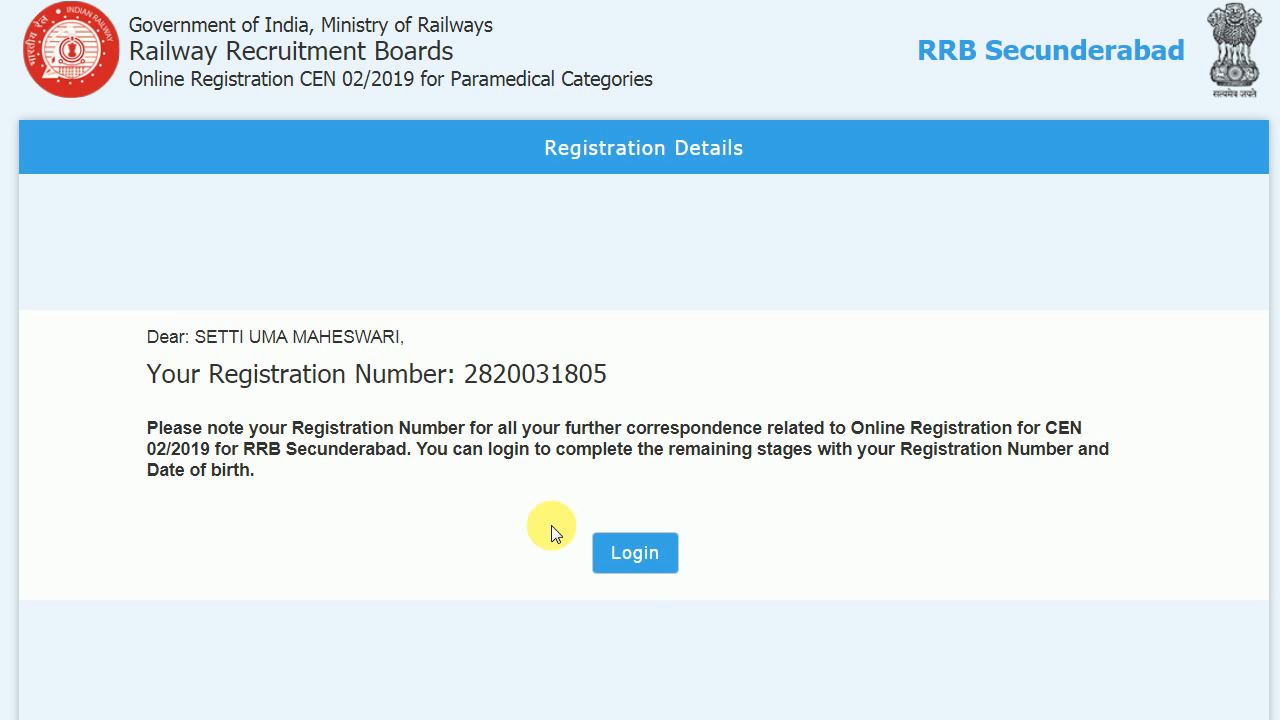
# - Log in to the application with the candidate's registration number, date of birth and captcha
pyautogui.click(655, 566)
pyautogui.click(645, 562)
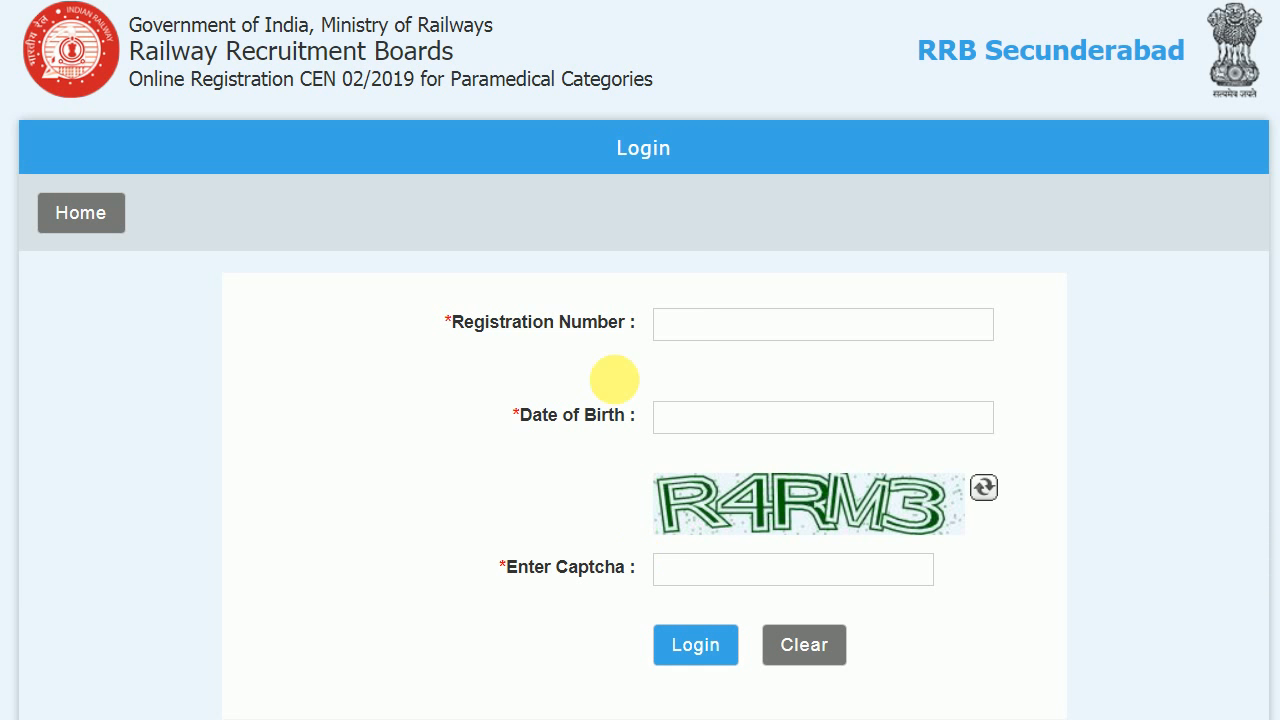
pyautogui.click(694, 337)
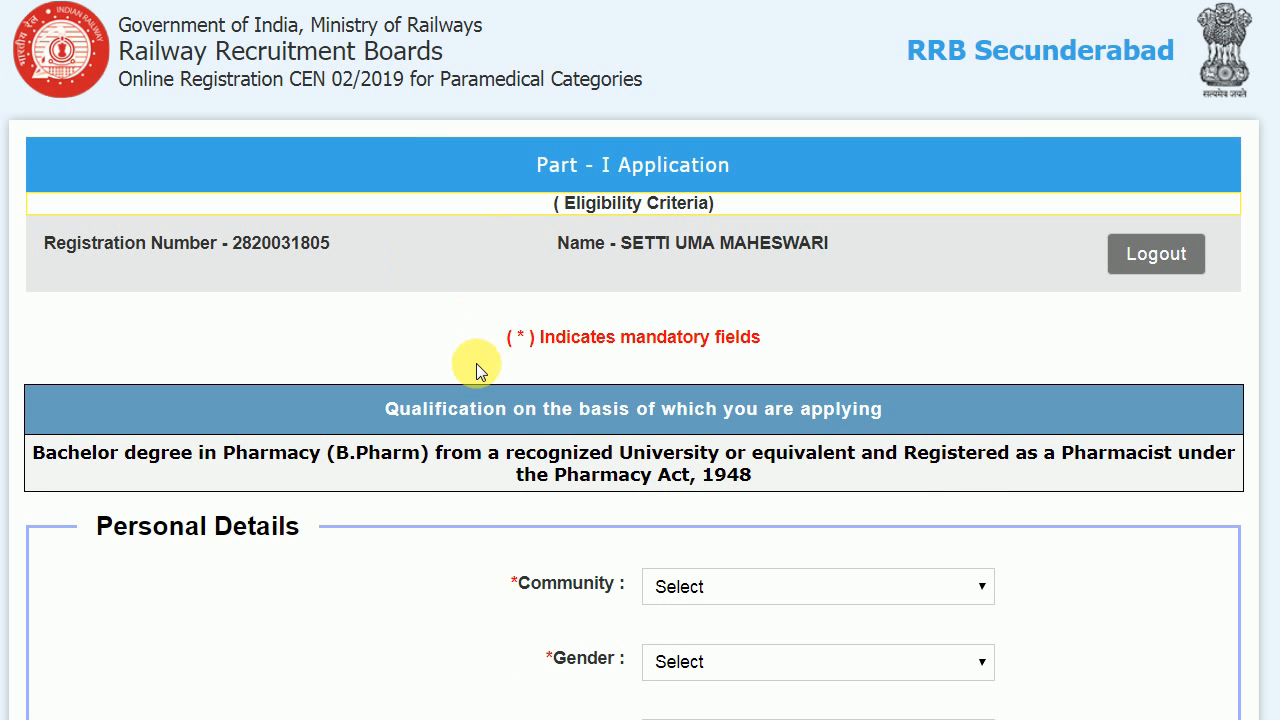
# - Set the community to OBC (Other Backward Class) - Non Creamy Layer in the personal details
pyautogui.scroll(-4, 406, 524)
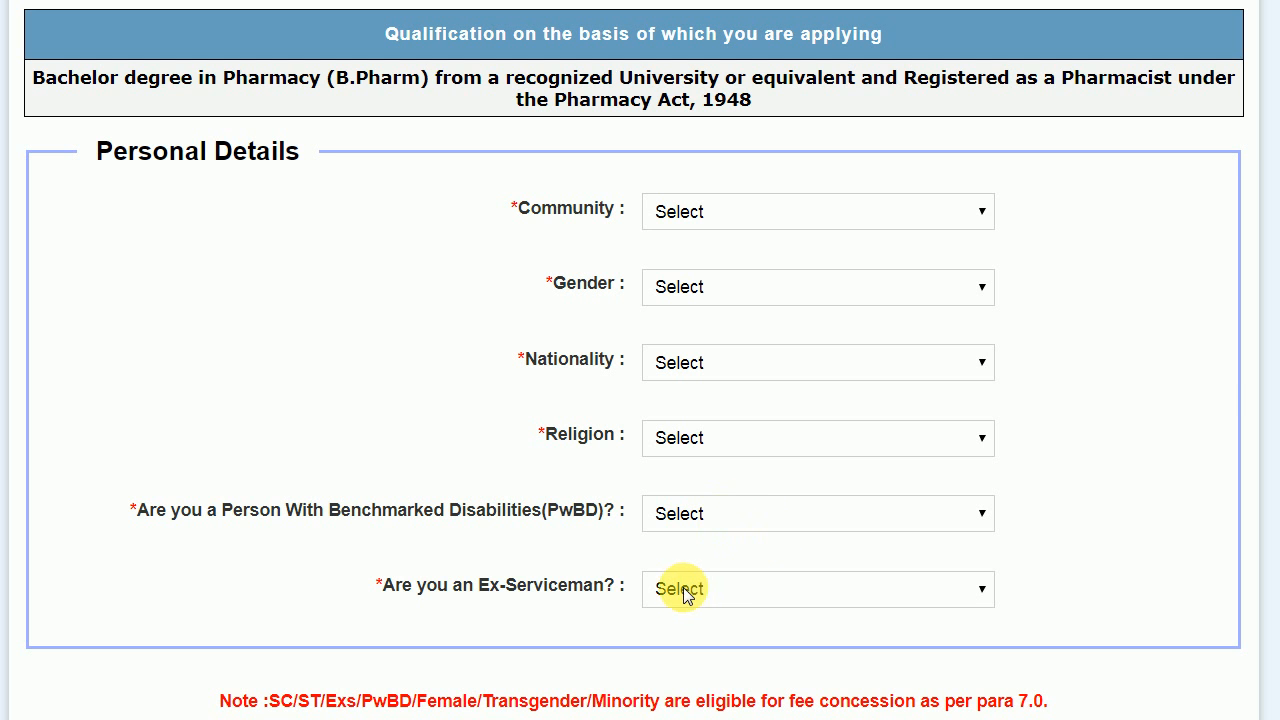
pyautogui.scroll(-4, 731, 543)
pyautogui.scroll(4, 760, 497)
pyautogui.scroll(-4, 751, 494)
pyautogui.scroll(5, 757, 497)
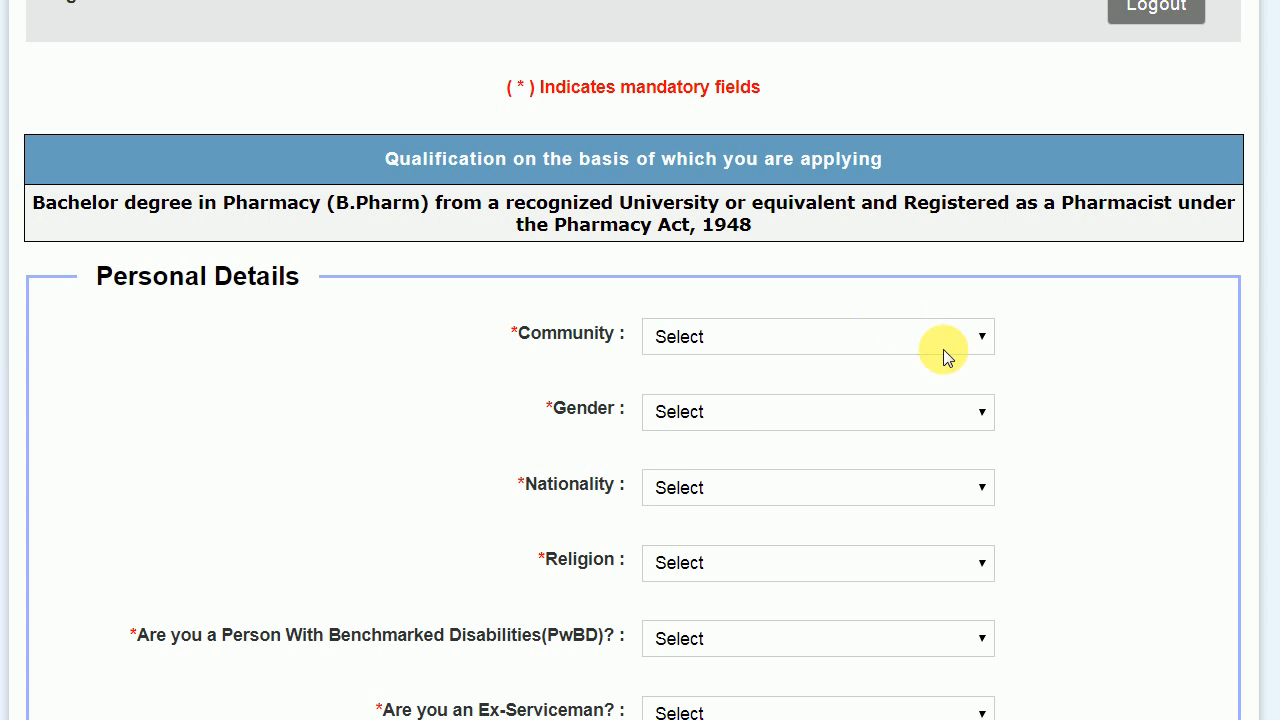
pyautogui.click(951, 344)
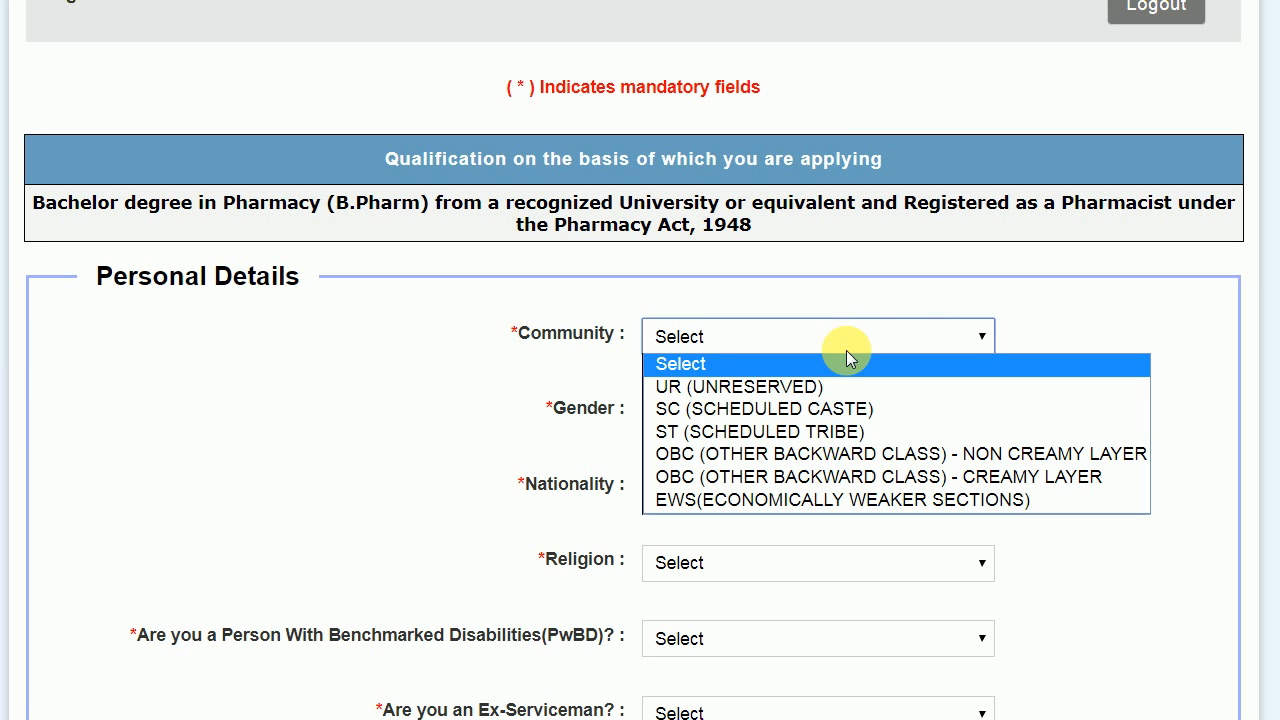
pyautogui.click(763, 458)
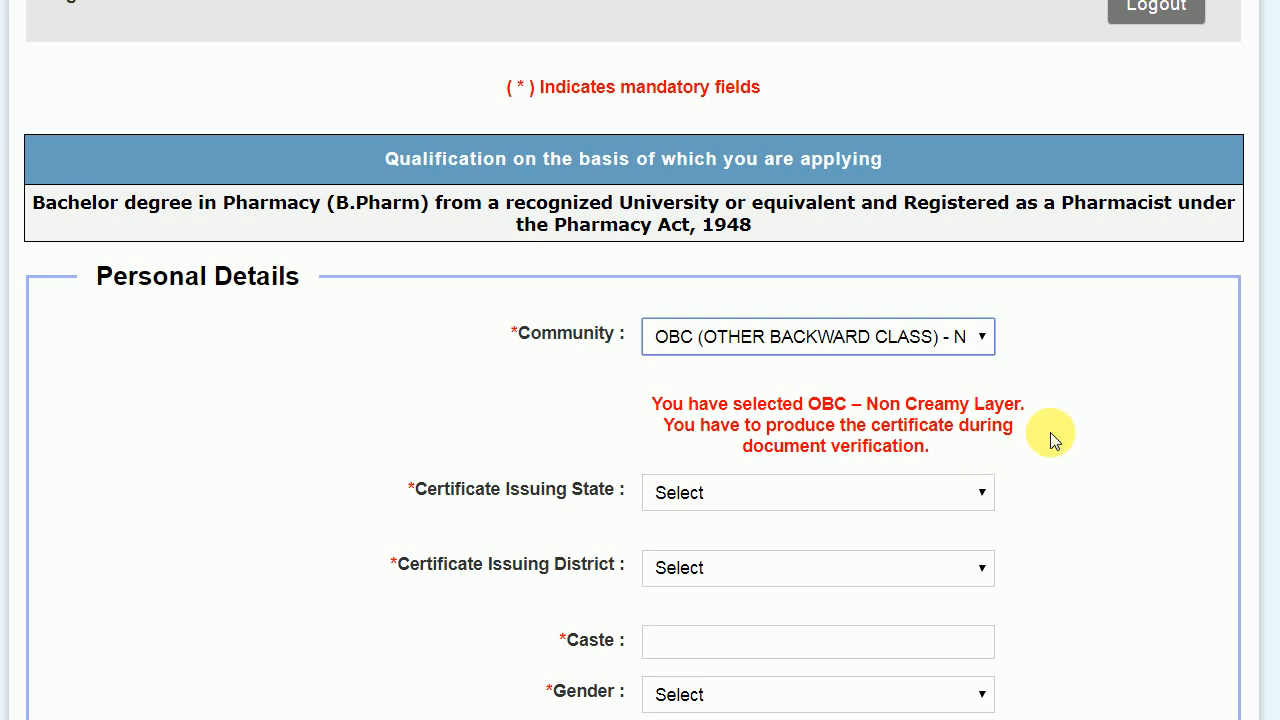
# - Set the certificate issuing state to Andhra Pradesh and the issuing district to Vishakapatnam
pyautogui.scroll(-3, 1063, 432)
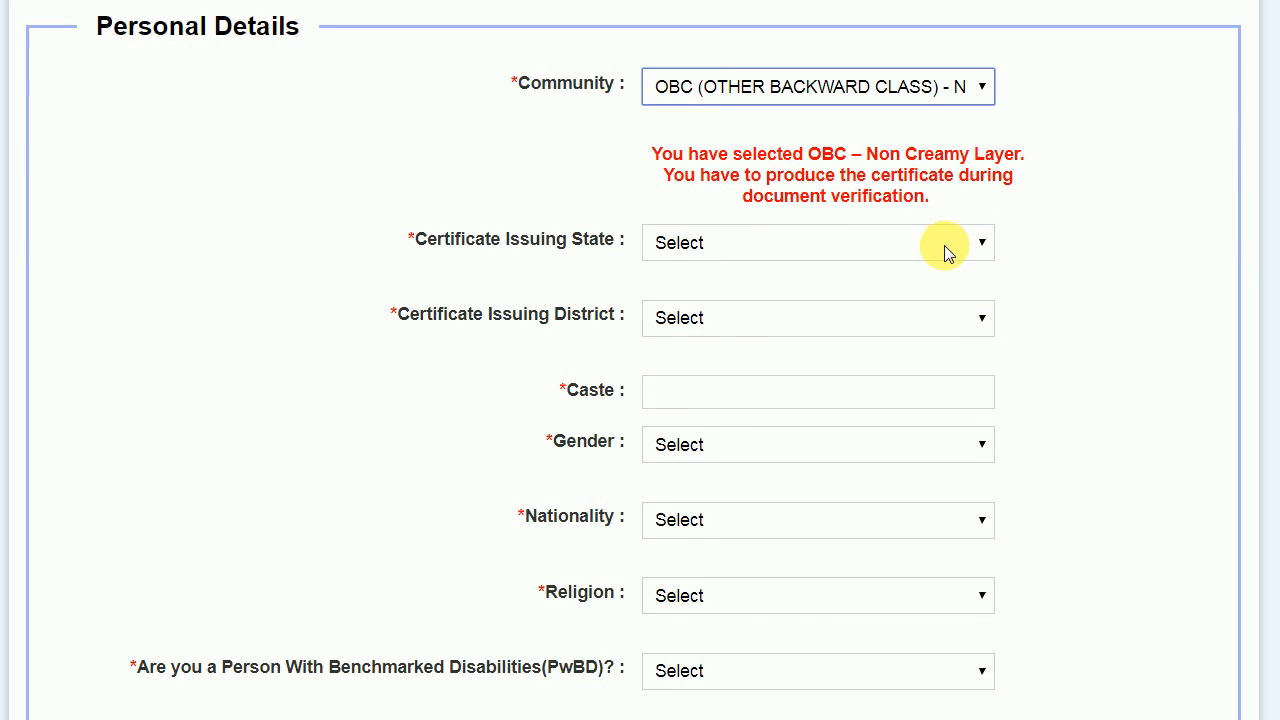
pyautogui.click(945, 246)
pyautogui.click(728, 324)
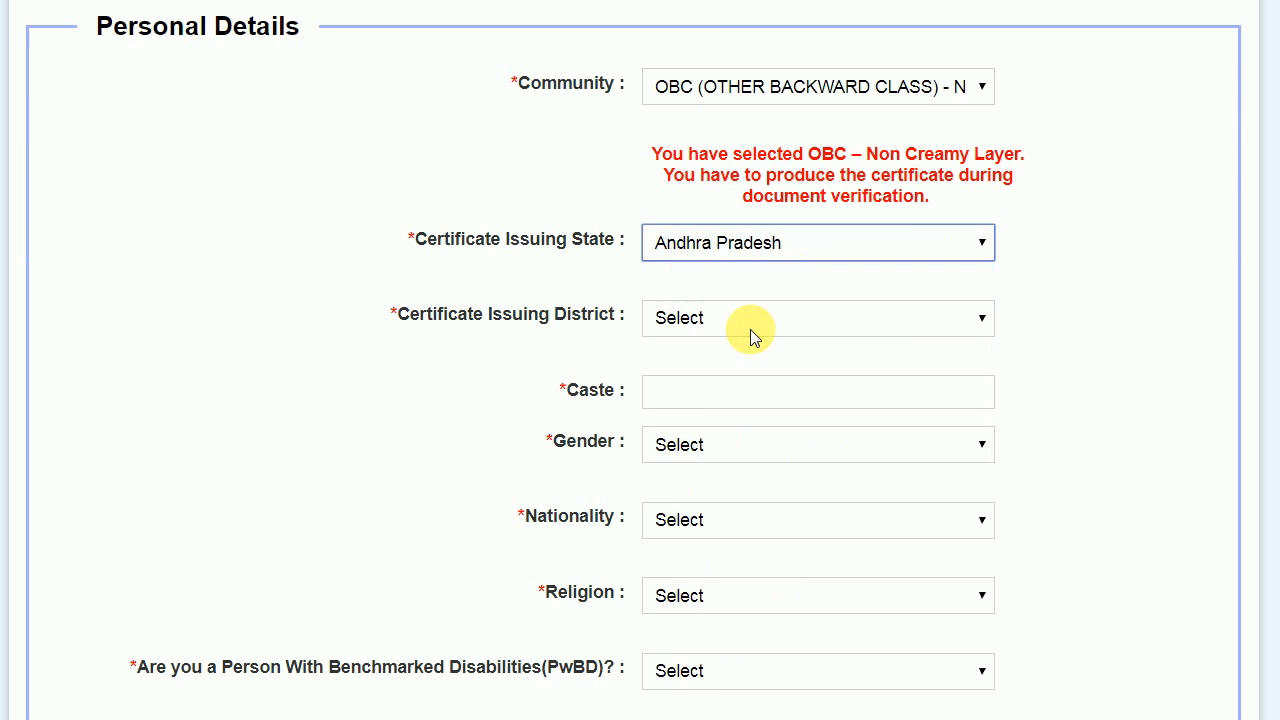
pyautogui.click(947, 322)
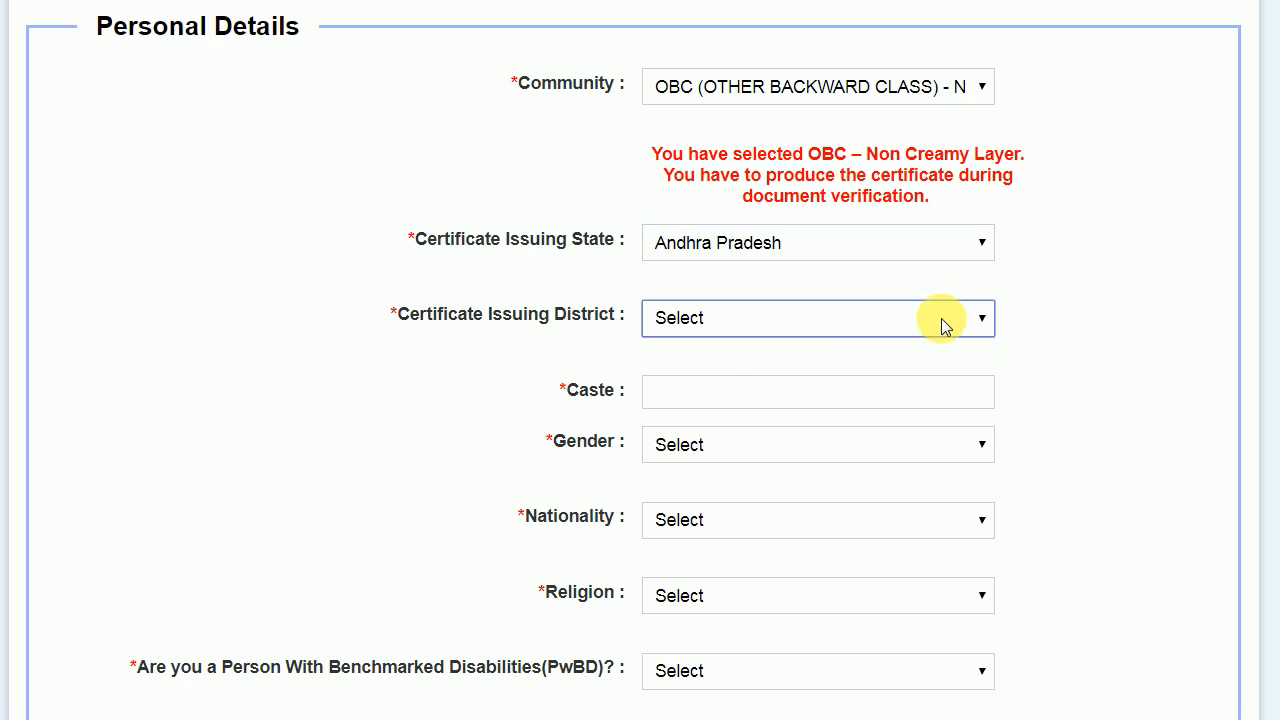
pyautogui.click(983, 320)
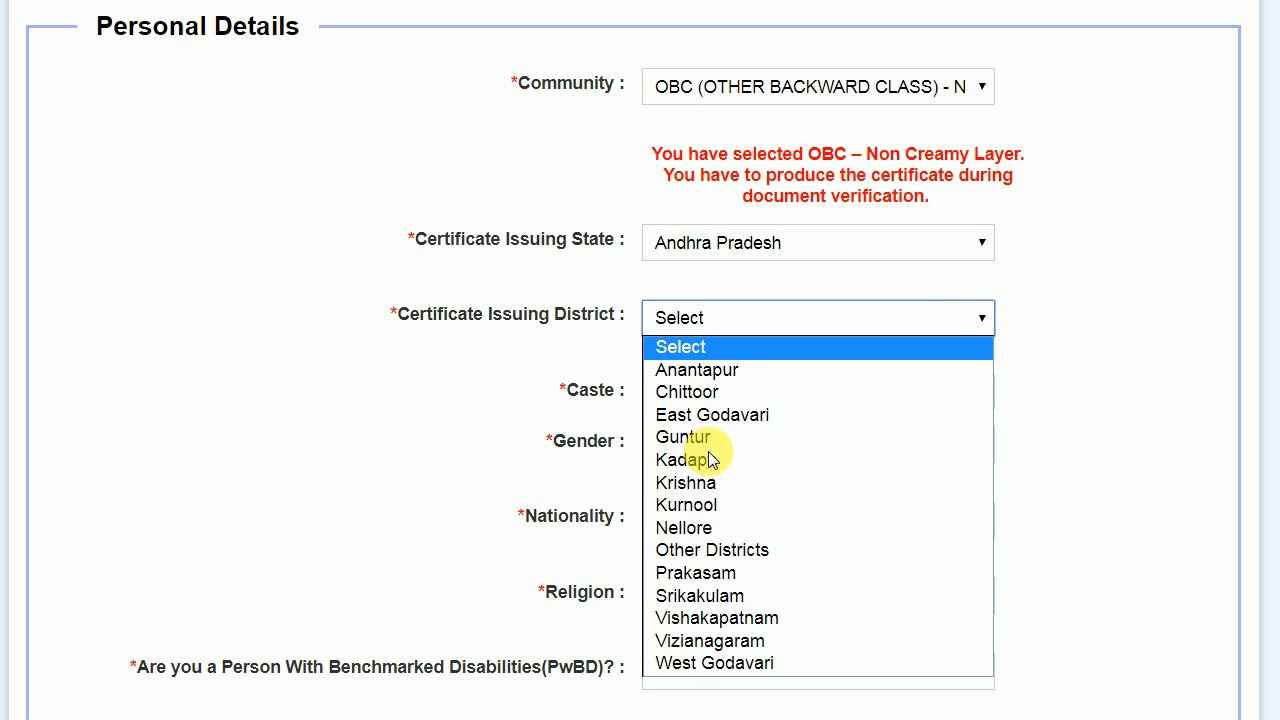
pyautogui.click(735, 617)
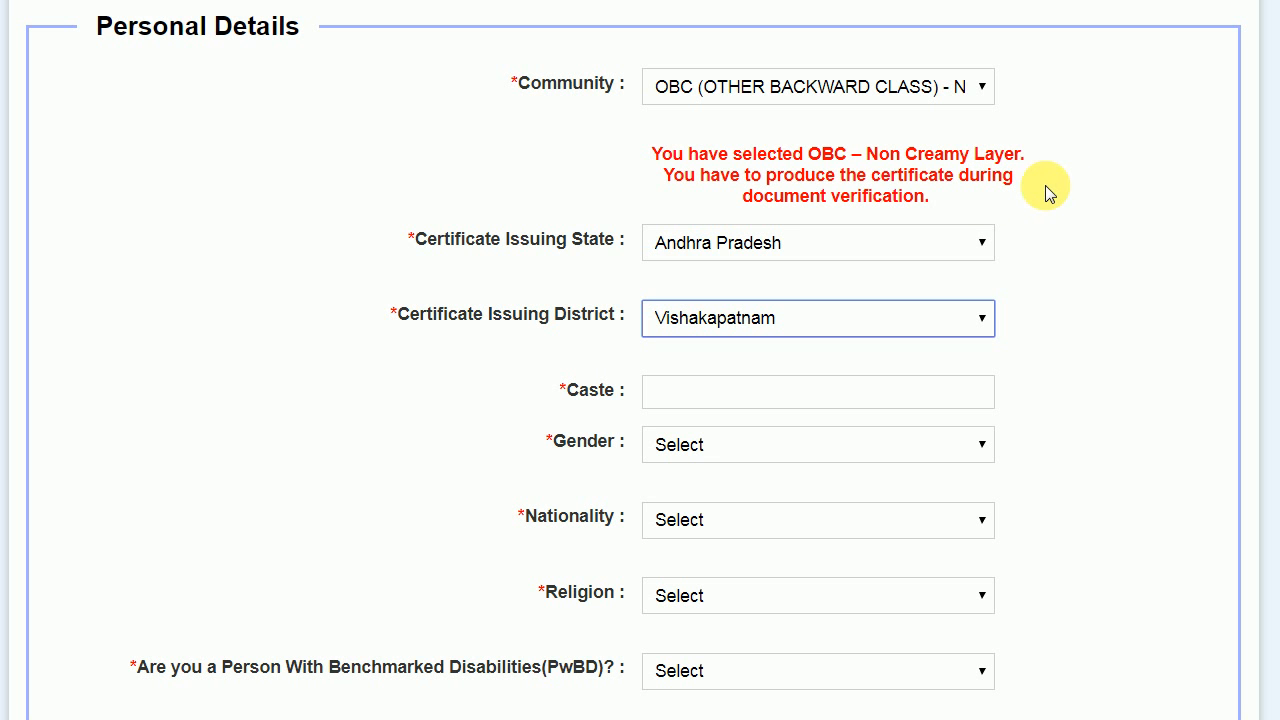
pyautogui.click(1058, 247)
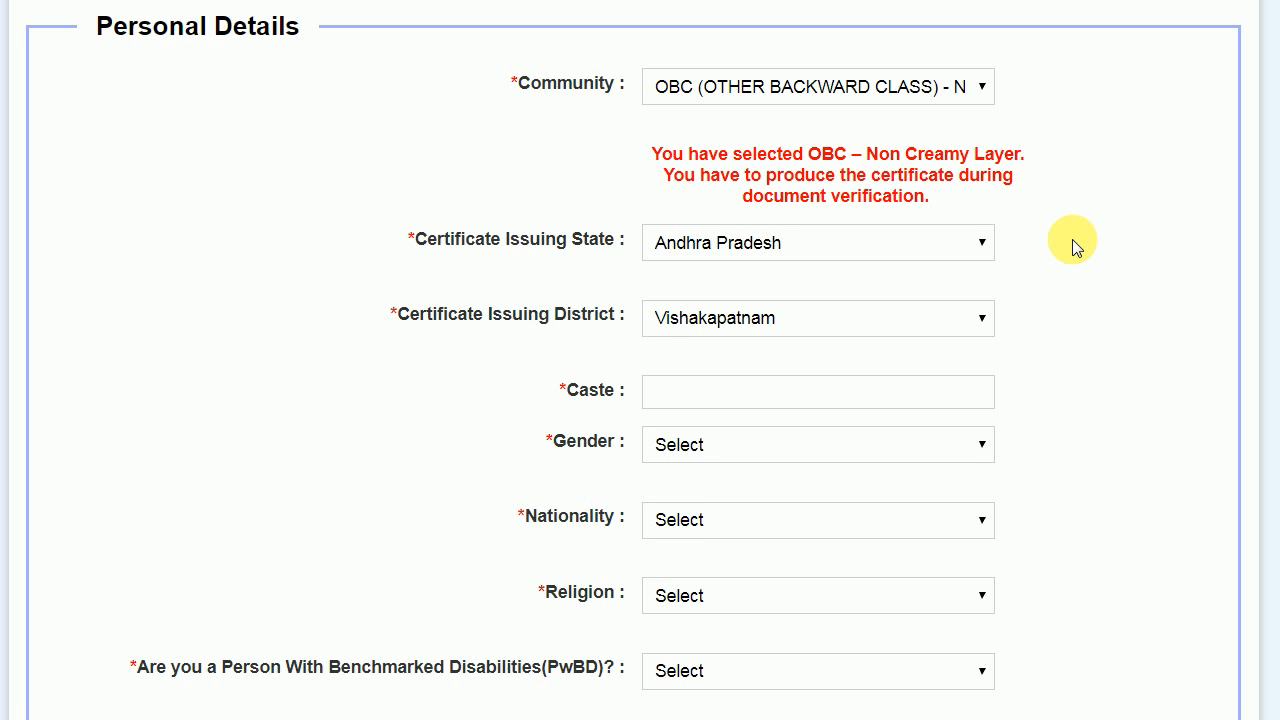
# - Fill in the caste, and set the gender to Female, the nationality to Citizen of India and the religion to Hindu
pyautogui.scroll(-2, 1075, 245)
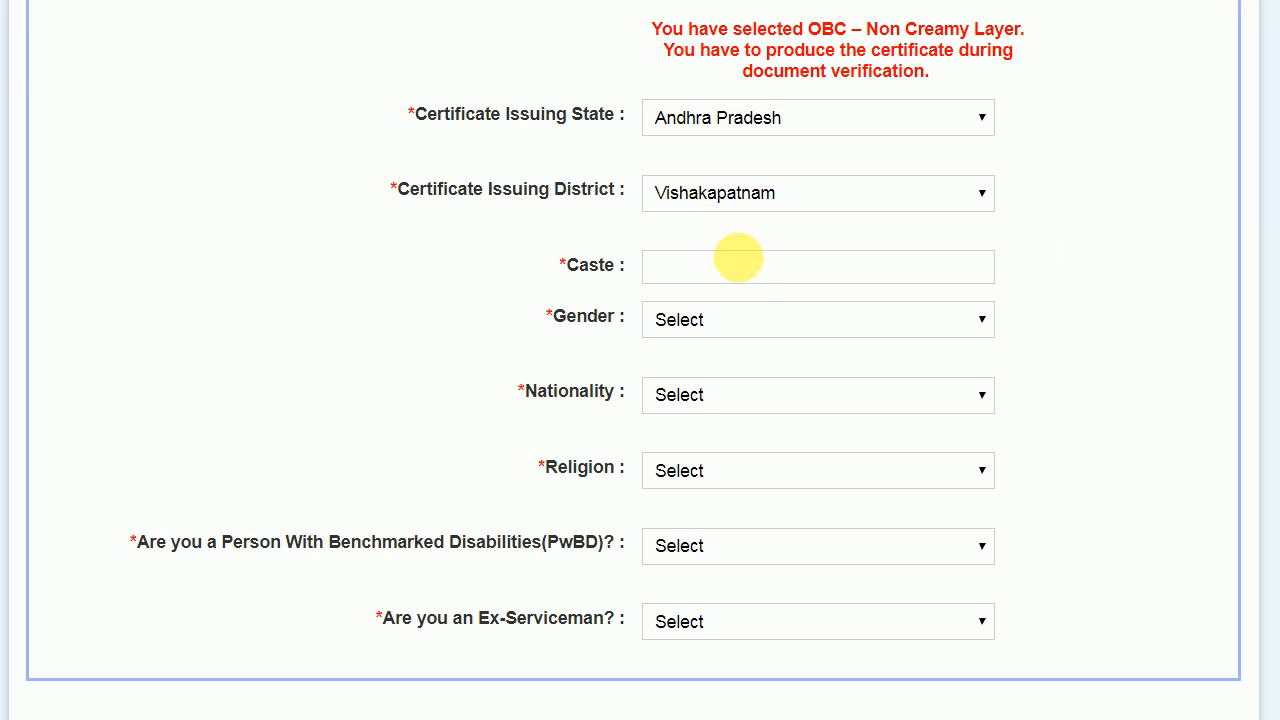
pyautogui.click(743, 276)
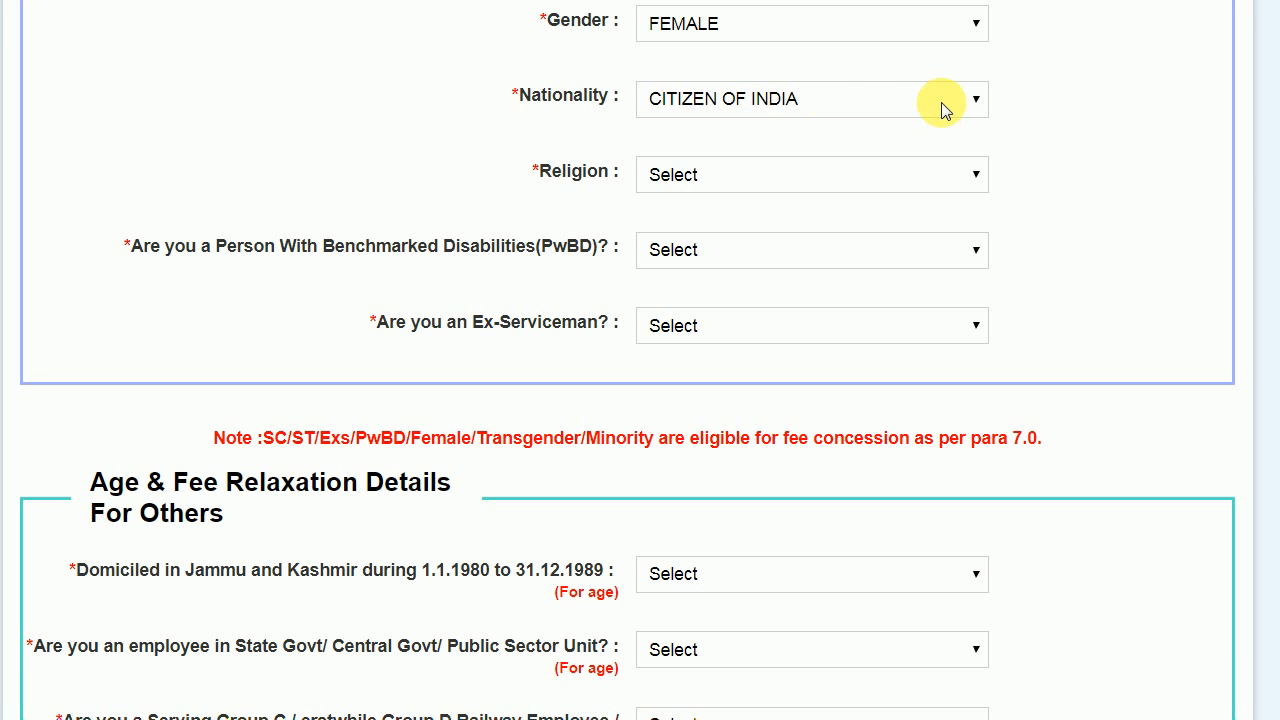
pyautogui.click(951, 177)
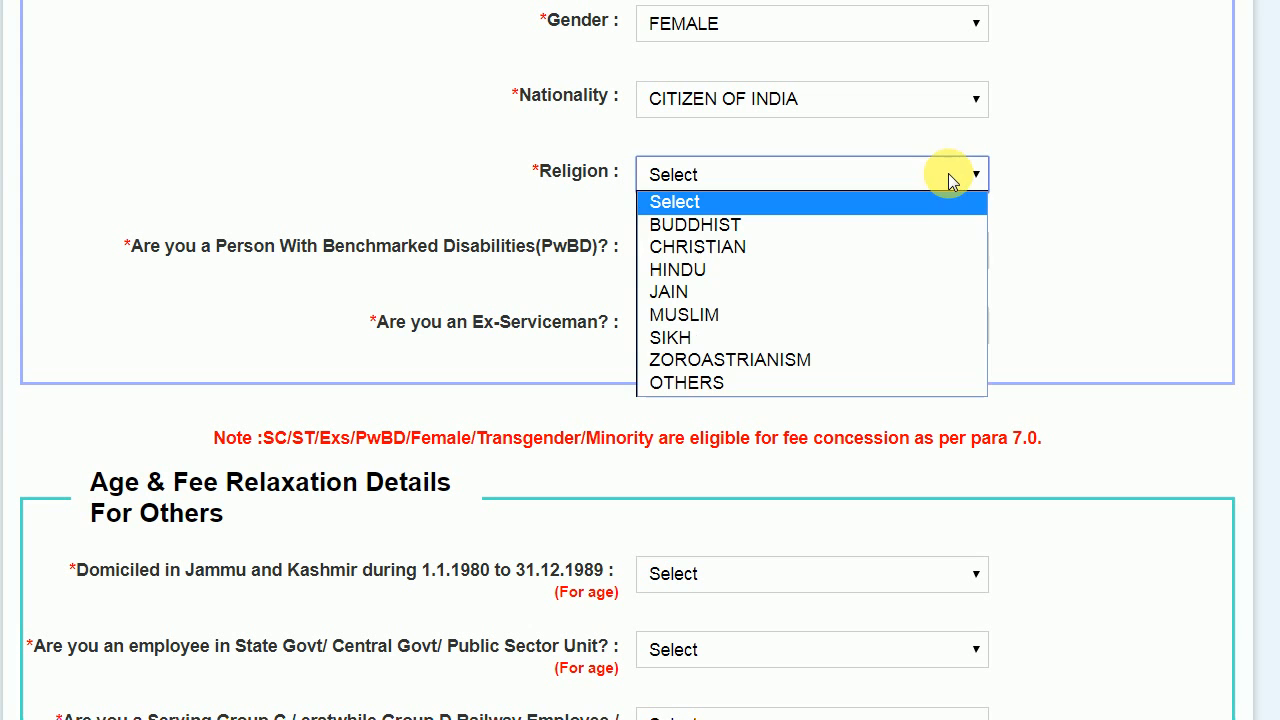
pyautogui.click(860, 270)
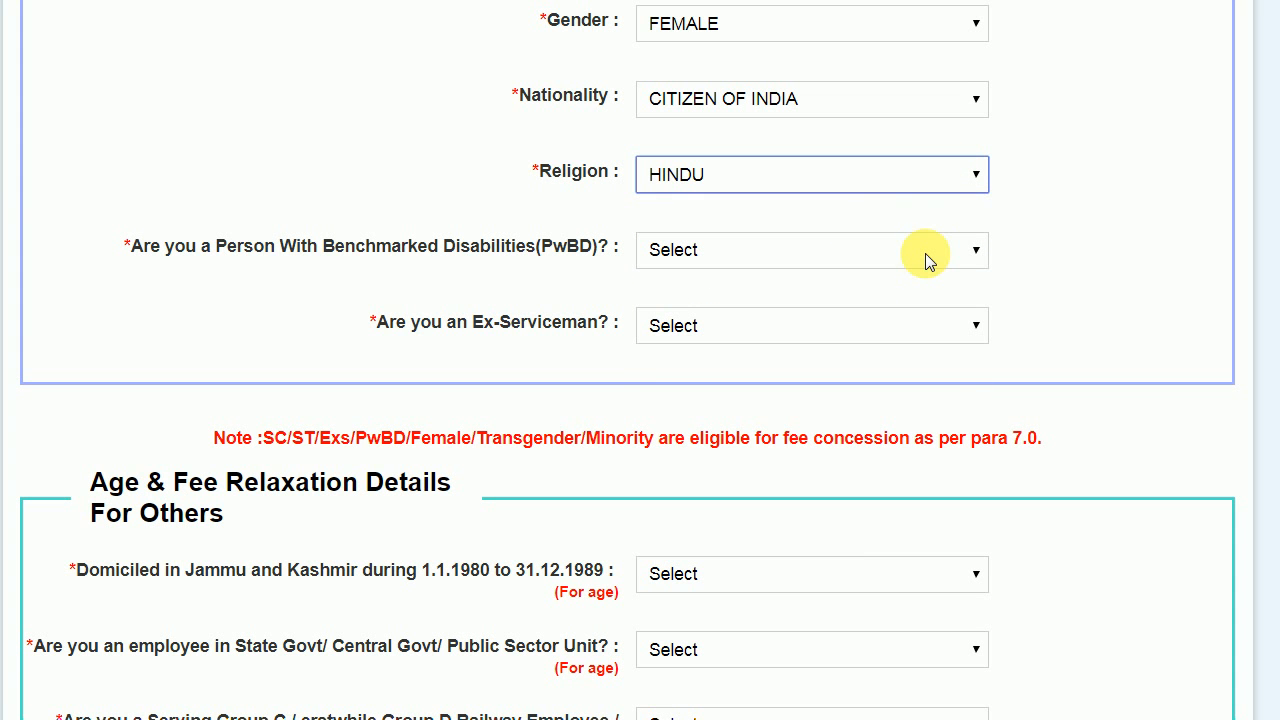
# - Answer NO to both the benchmarked disabilities (PwBD) and the ex-serviceman questions
pyautogui.click(934, 256)
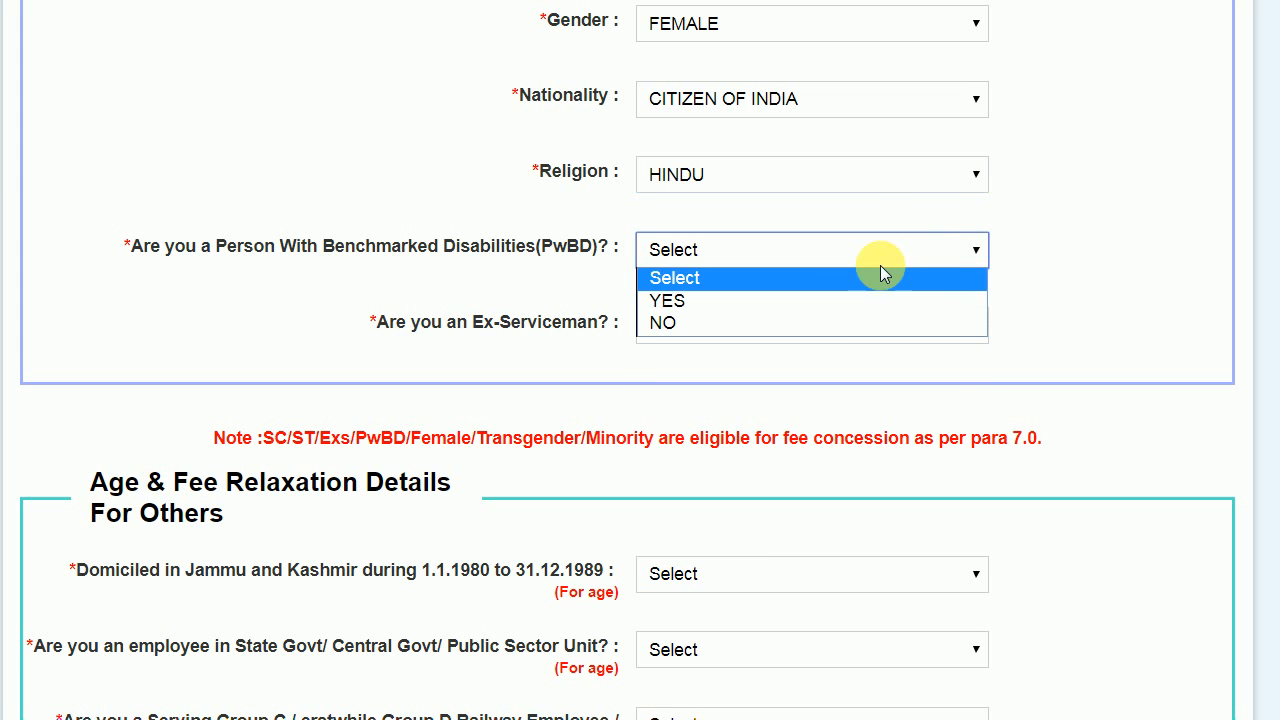
pyautogui.click(836, 322)
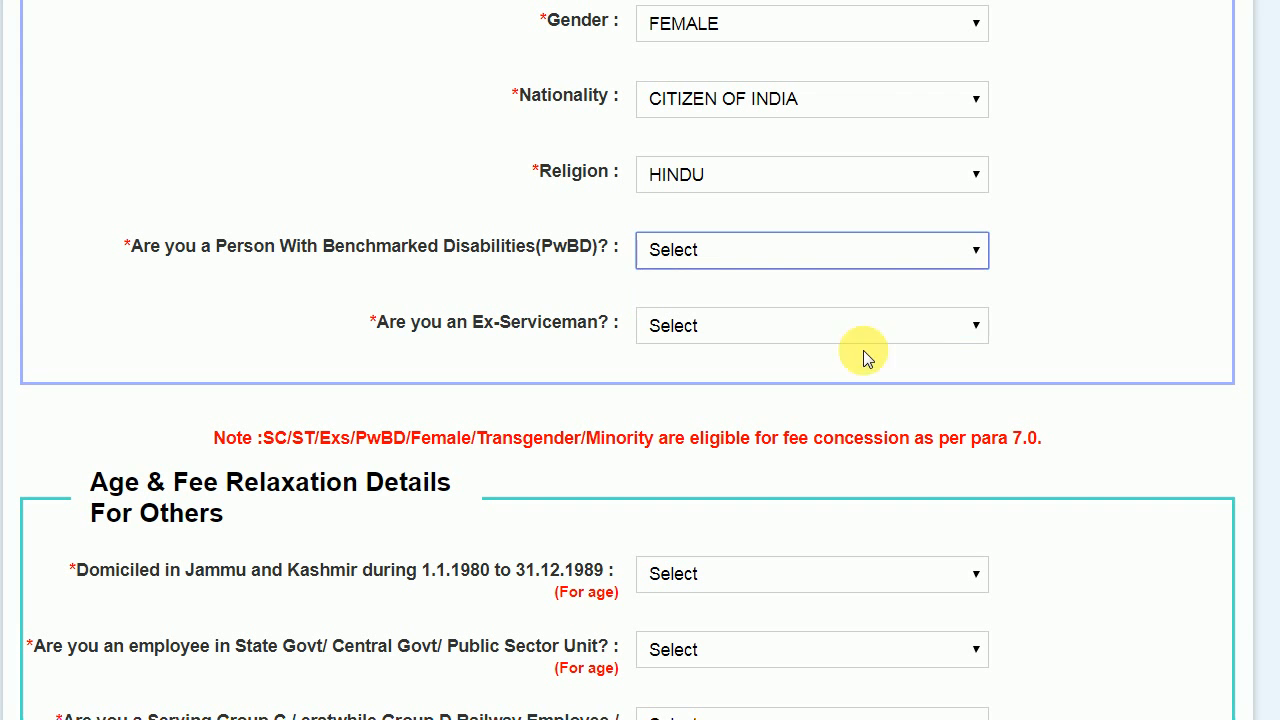
pyautogui.click(972, 325)
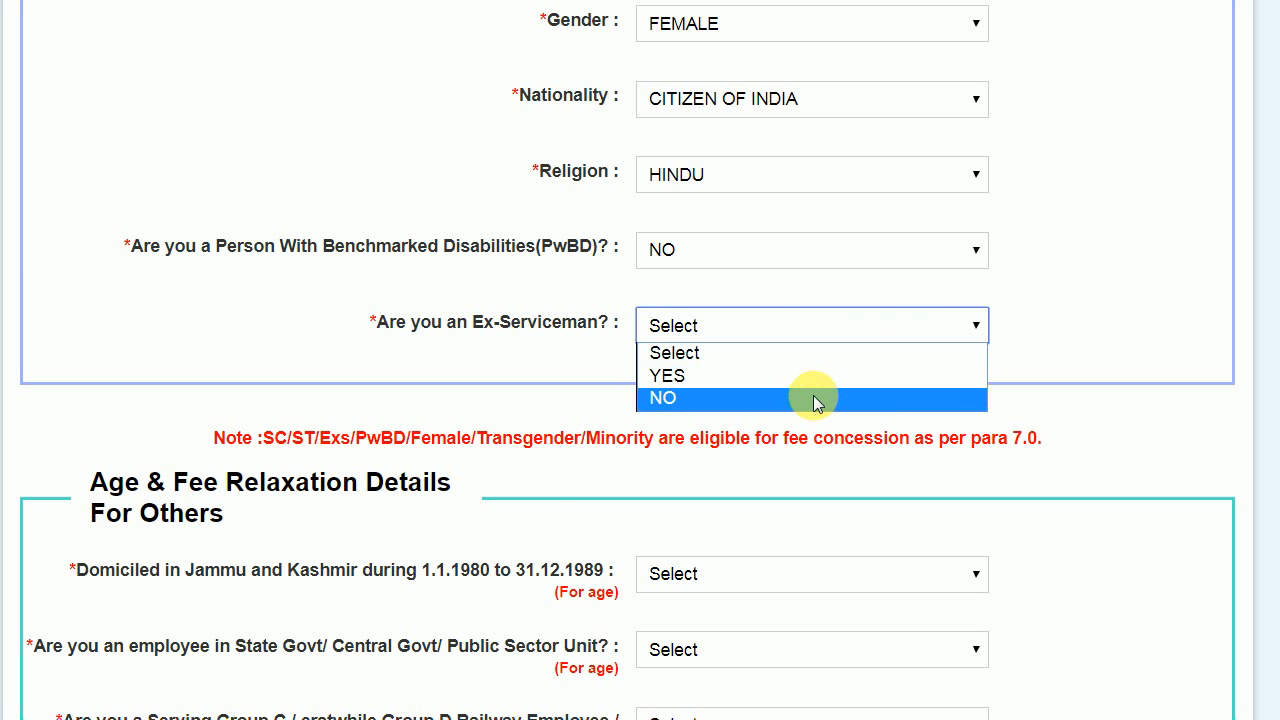
pyautogui.click(814, 398)
# - Answer NO to the Jammu and Kashmir domicile and the State/Central Govt/Public Sector employee questions in the age relaxation details
pyautogui.scroll(-1, 656, 336)
pyautogui.scroll(-2, 656, 329)
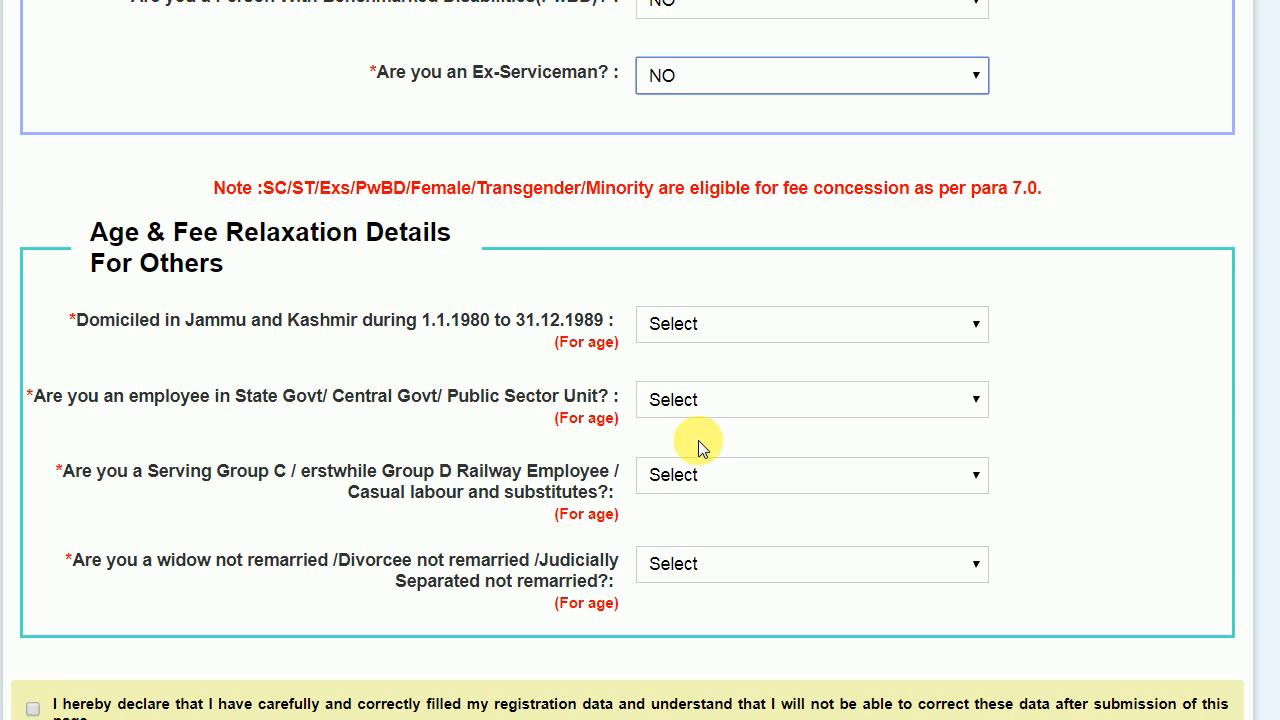
pyautogui.click(974, 327)
pyautogui.click(851, 410)
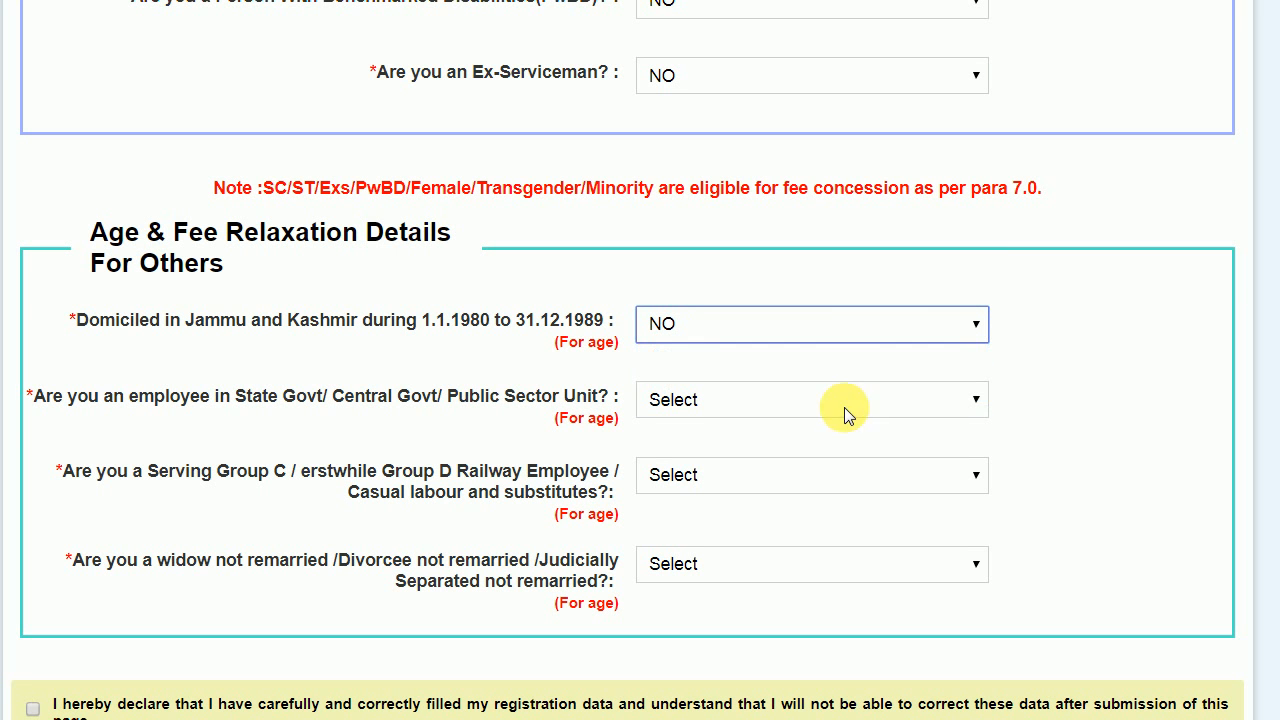
pyautogui.click(934, 401)
pyautogui.click(762, 468)
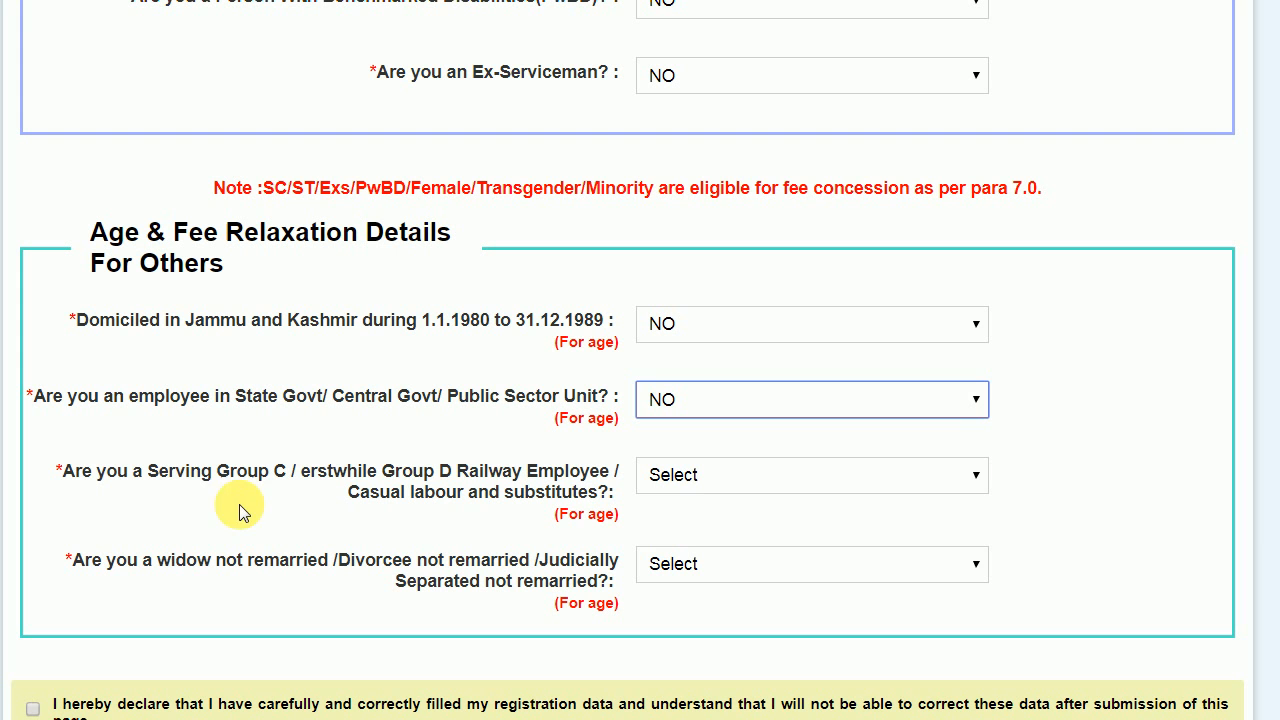
# - Answer NO to the question about being a widow, divorcee or judicially separated and not remarried
pyautogui.click(978, 479)
pyautogui.click(791, 568)
pyautogui.click(791, 566)
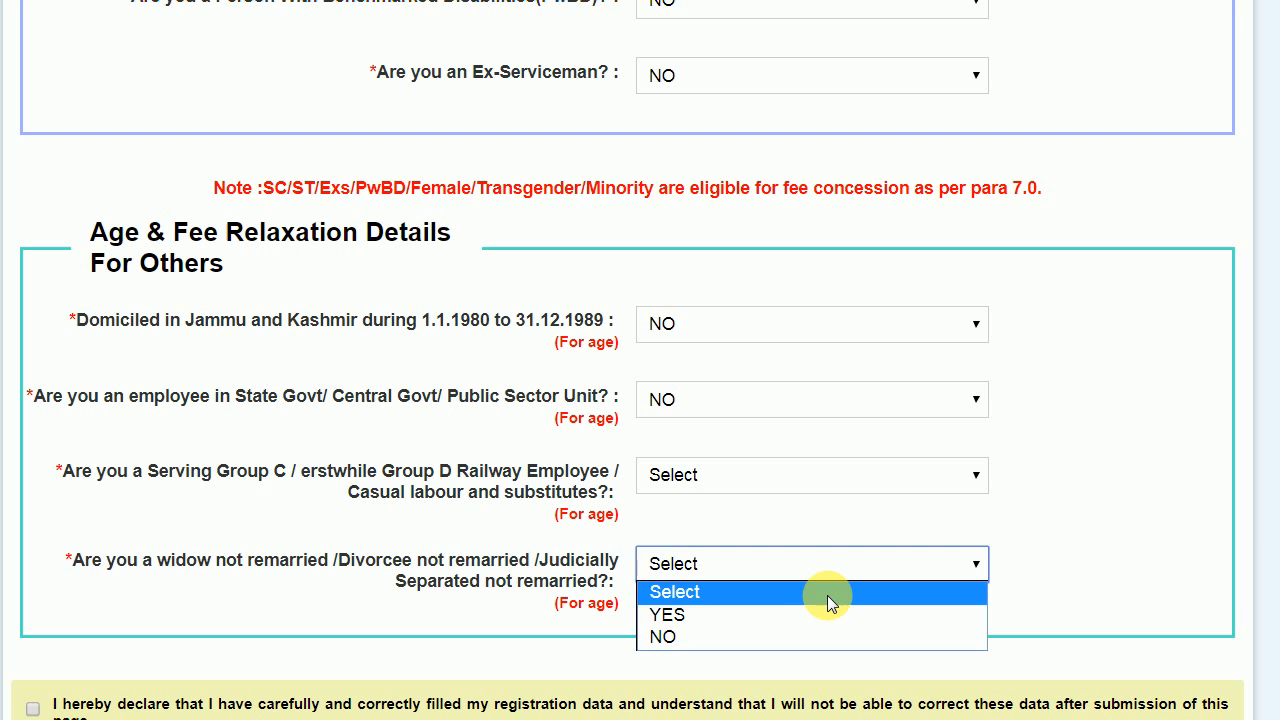
pyautogui.click(757, 636)
pyautogui.click(1182, 452)
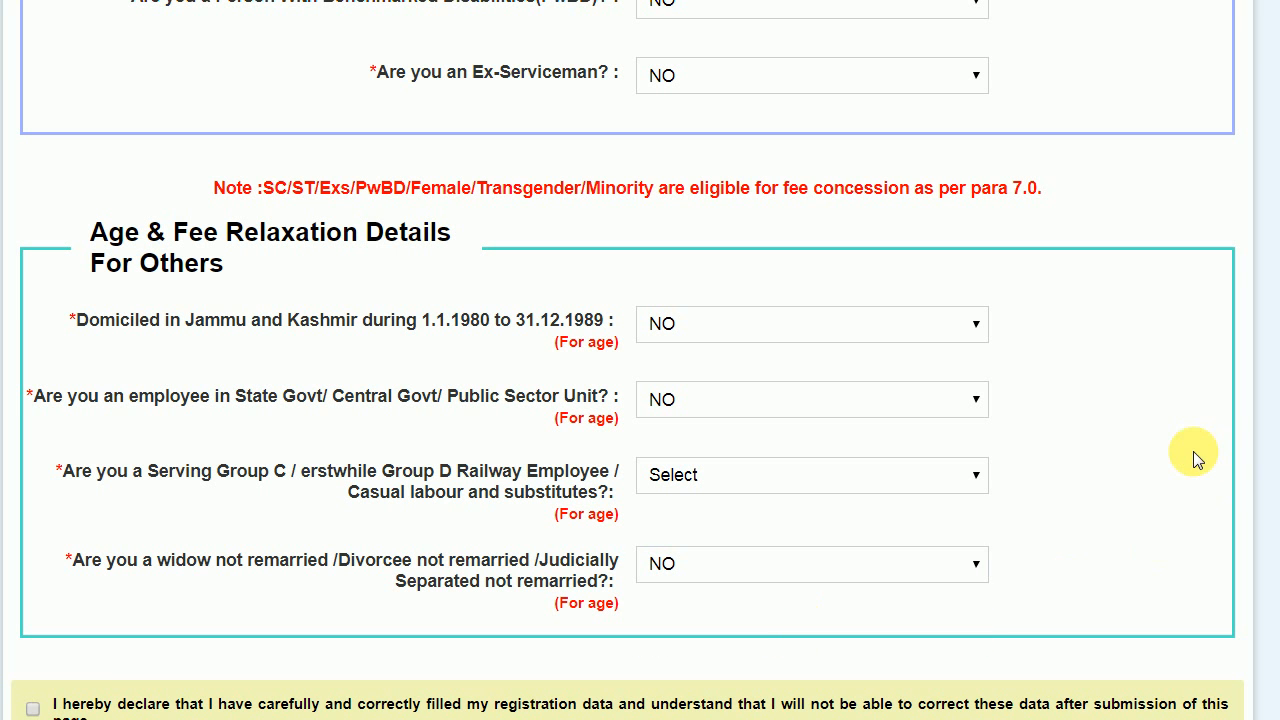
# - Answer NO to the serving Group C/Group D railway employee and the quasi-administrative railway office employee questions
pyautogui.click(954, 483)
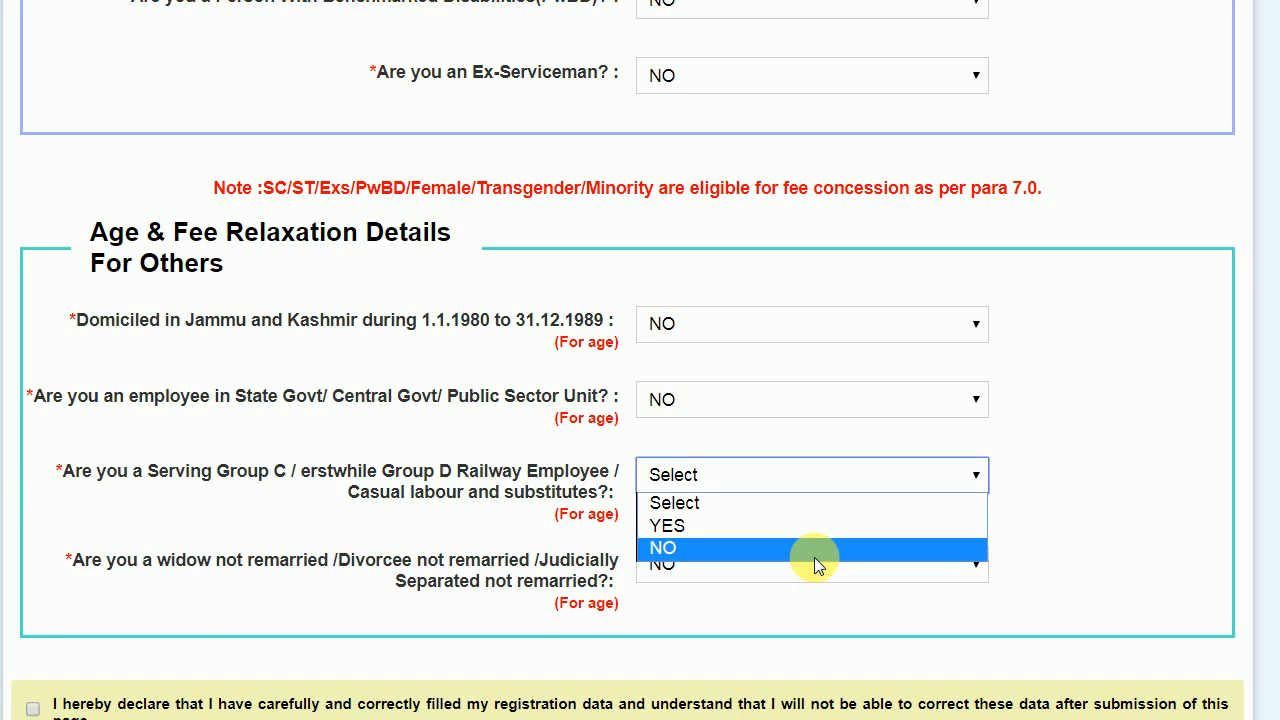
pyautogui.click(814, 557)
pyautogui.scroll(-1, 1168, 502)
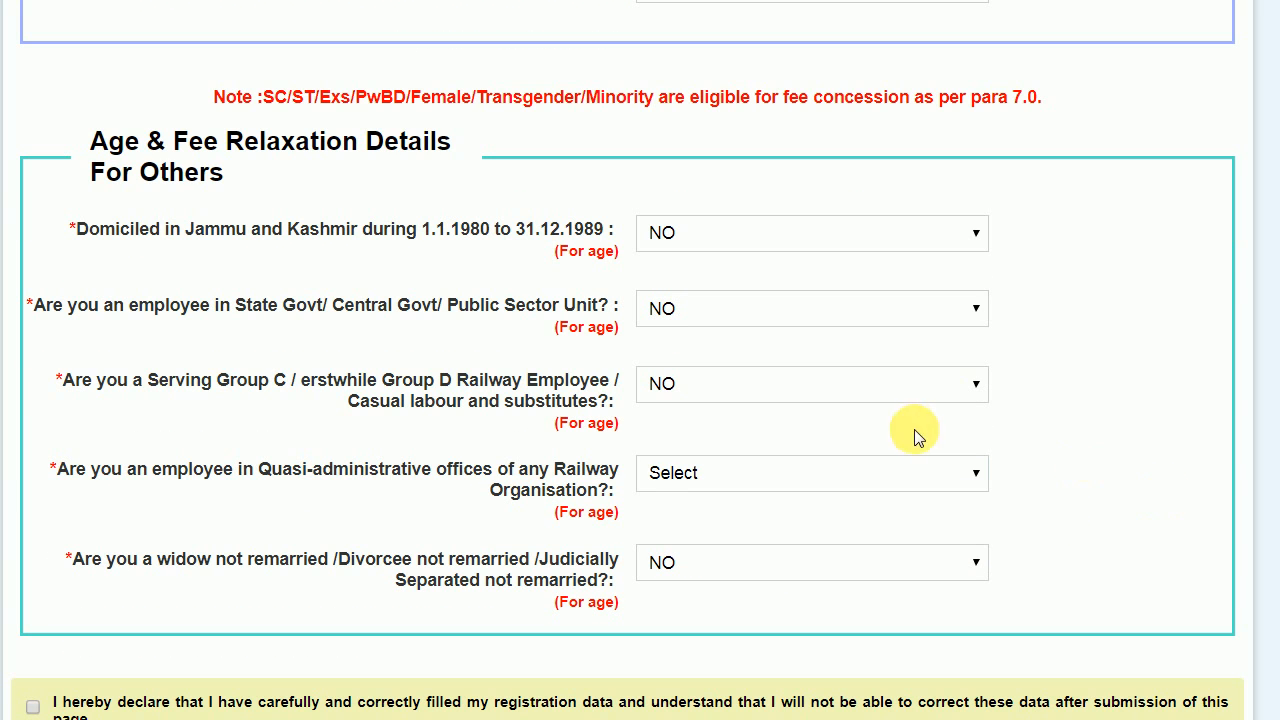
pyautogui.click(922, 476)
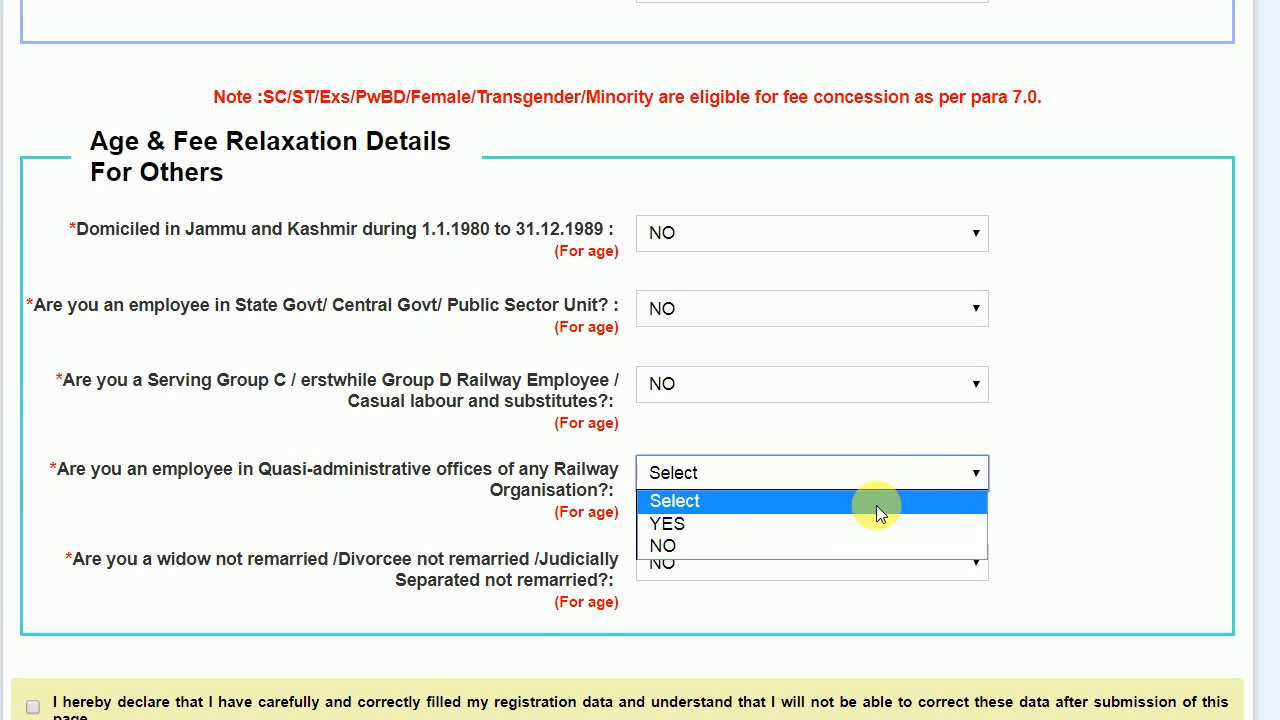
pyautogui.click(825, 543)
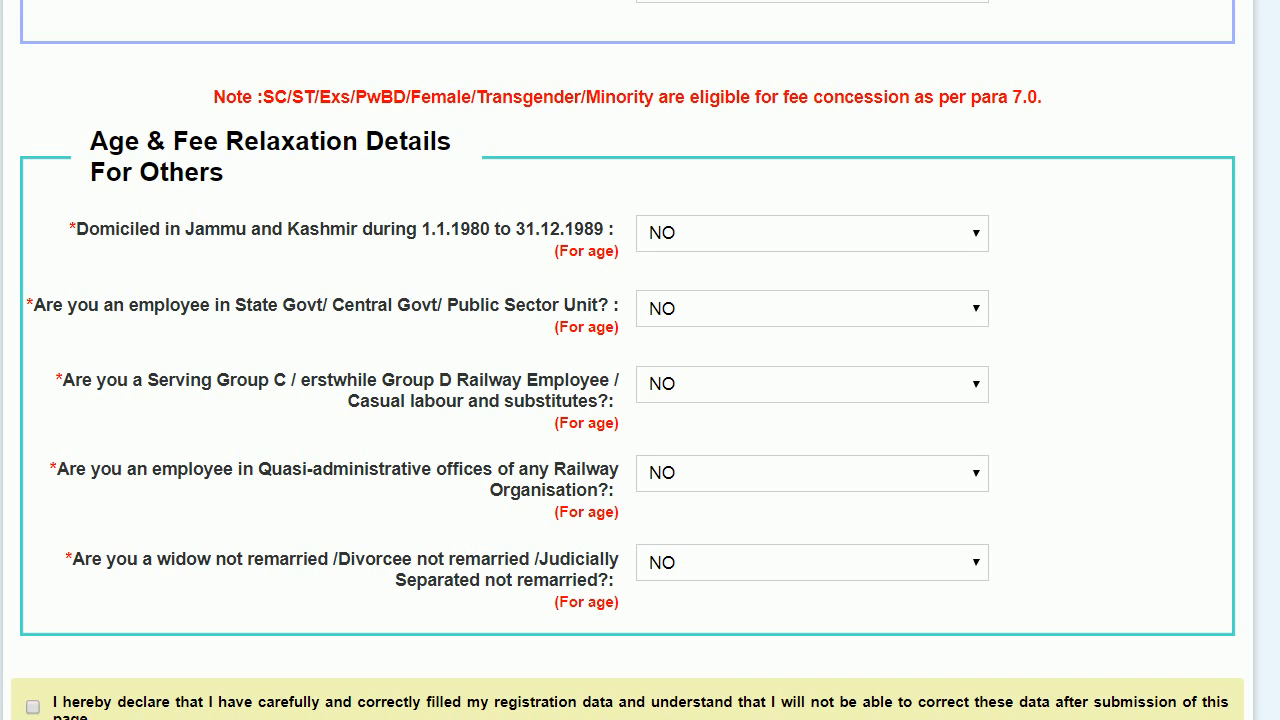
# - Accept the registration data declaration and pay the examination fee with the BANK payment mode through SBI net banking
pyautogui.click(33, 706)
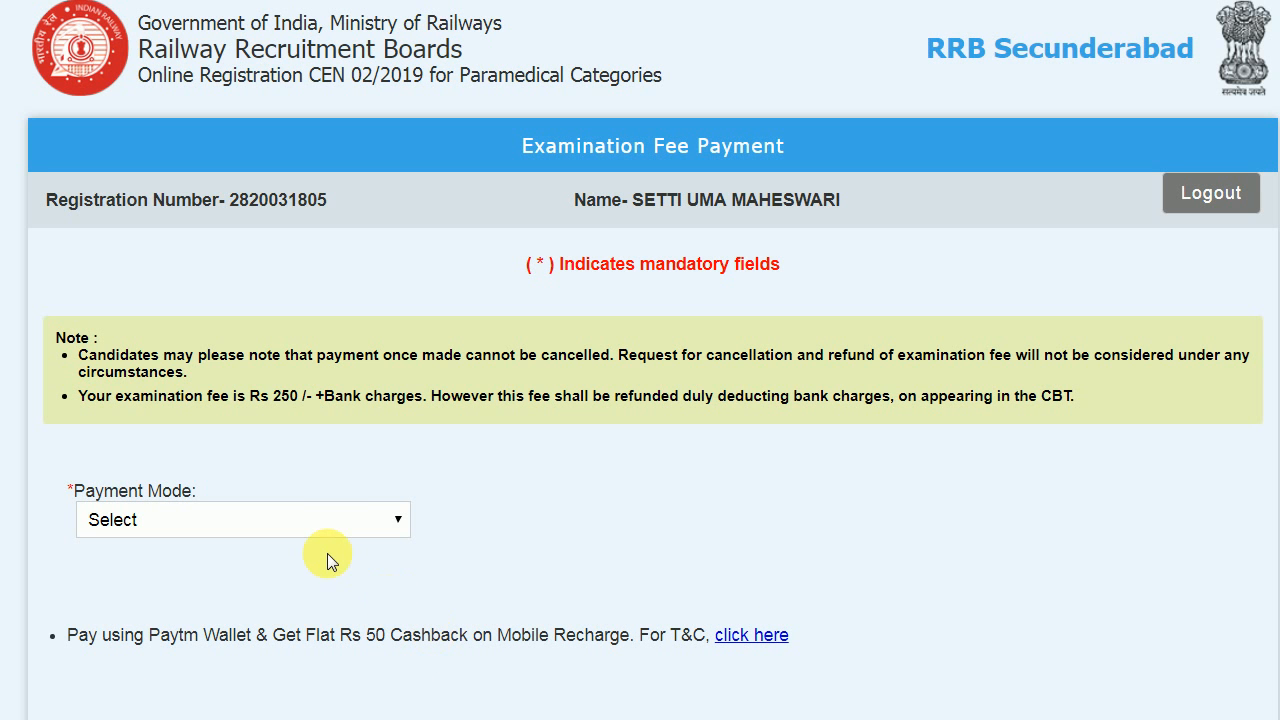
pyautogui.click(377, 520)
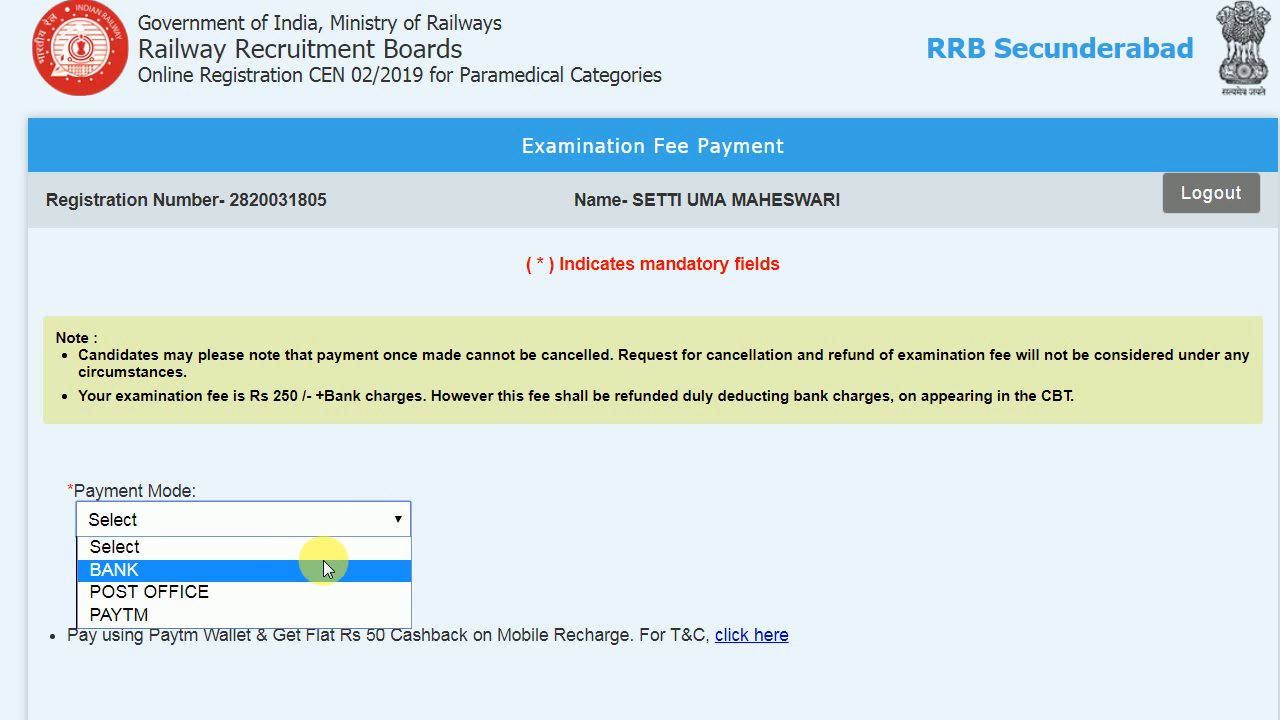
pyautogui.click(323, 568)
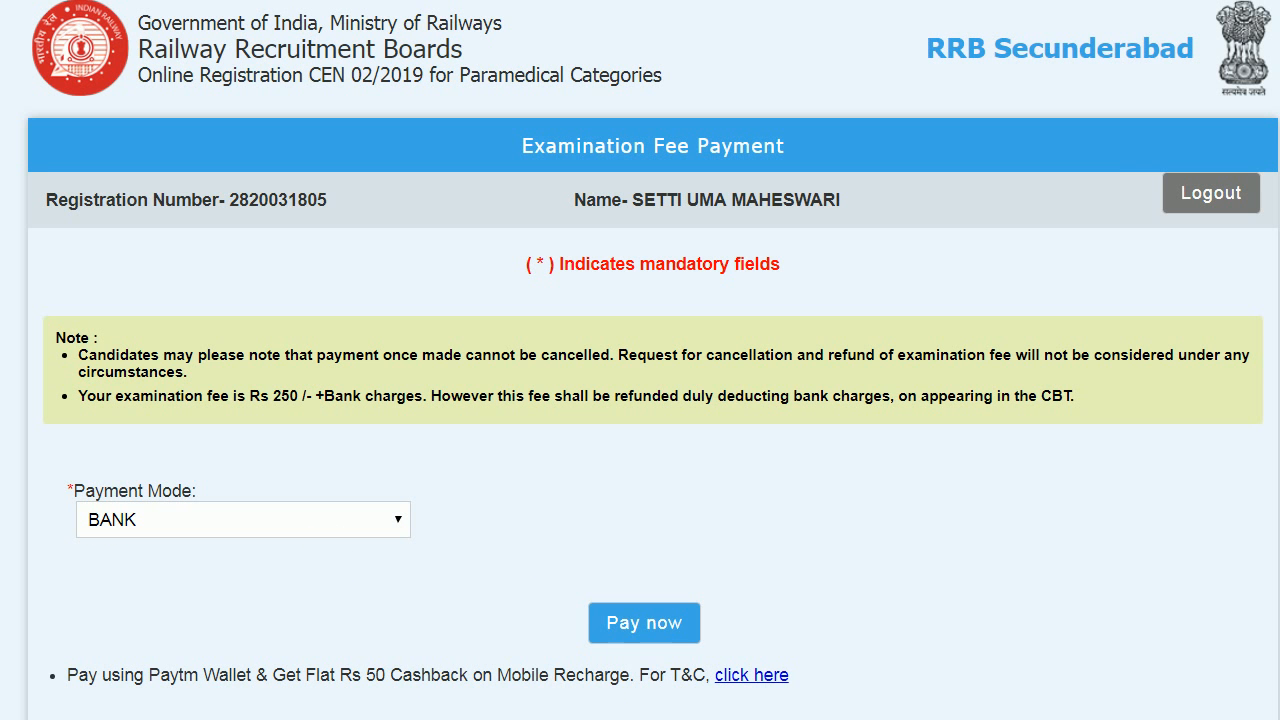
pyautogui.click(648, 630)
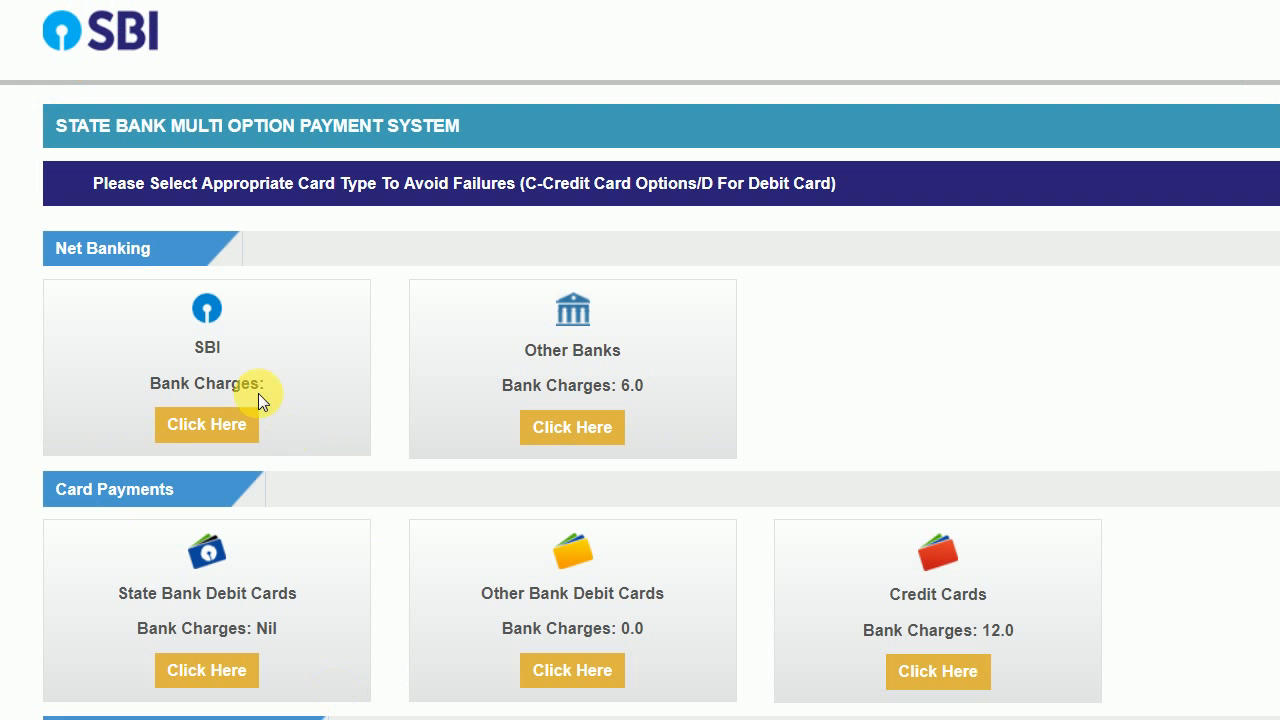
pyautogui.click(205, 427)
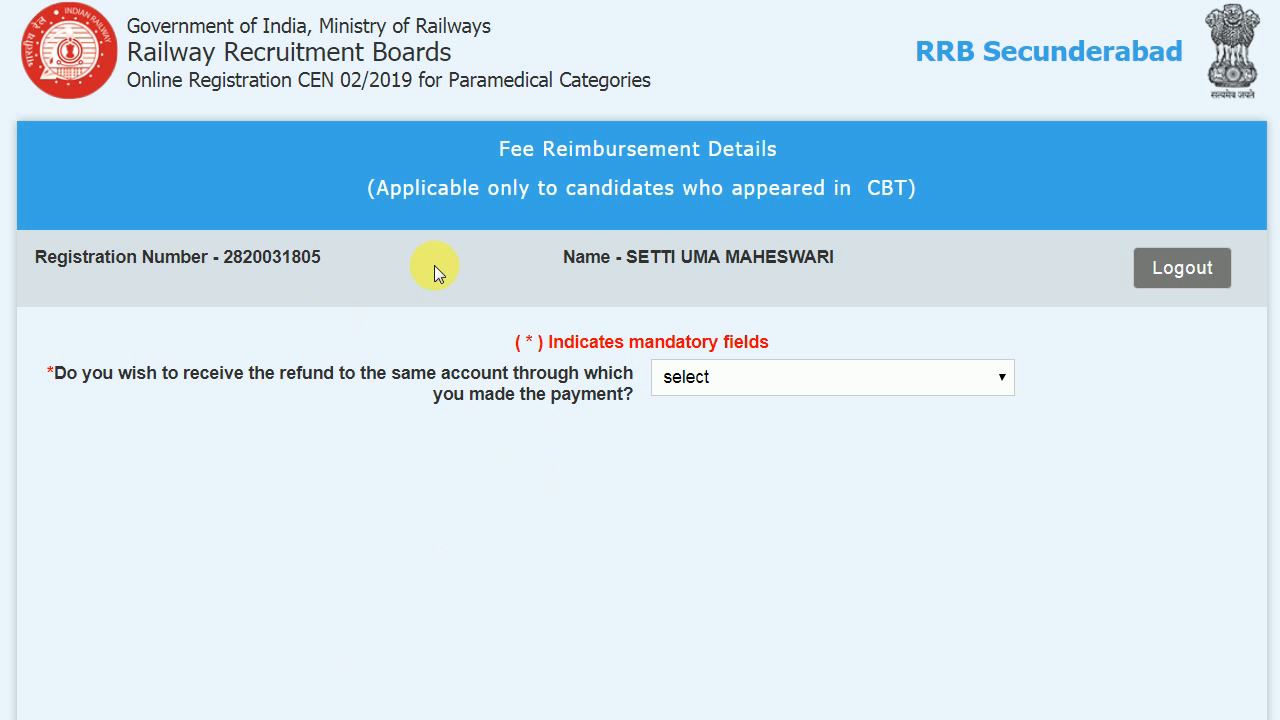
# - Try Yes and No for the same-account refund question and review the bank details fields for a different account
pyautogui.click(991, 378)
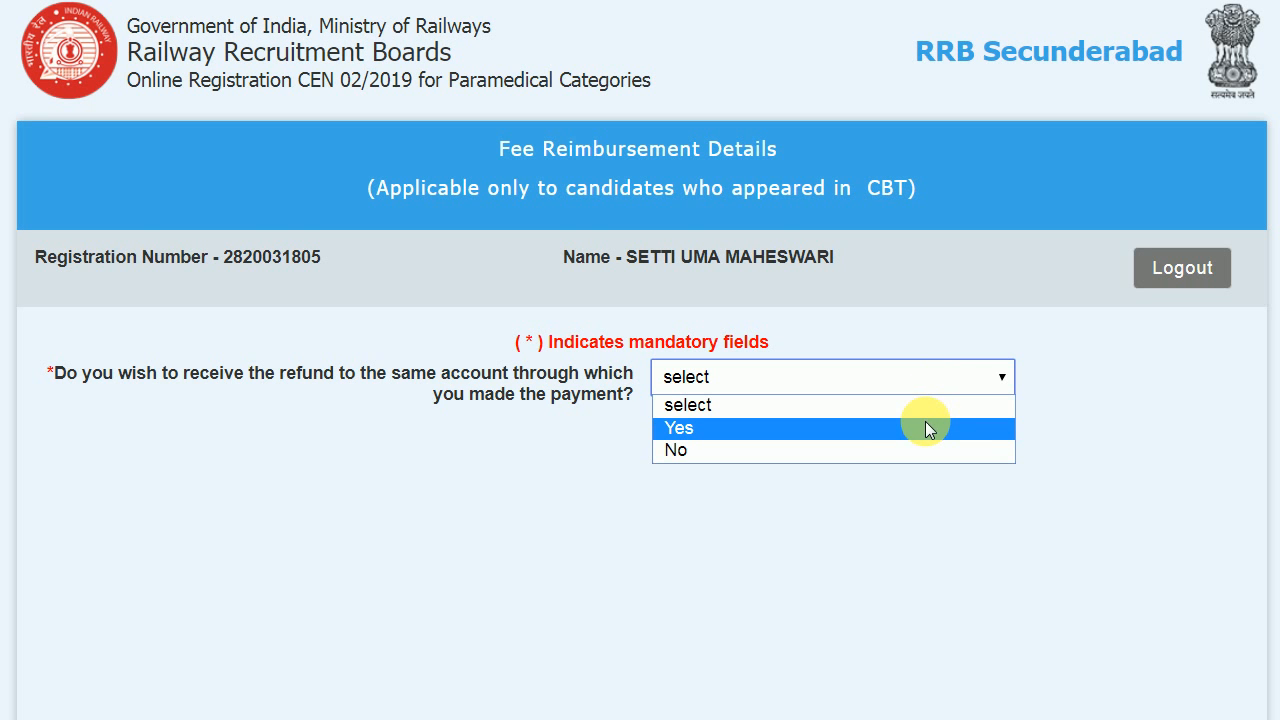
pyautogui.click(925, 427)
pyautogui.click(996, 380)
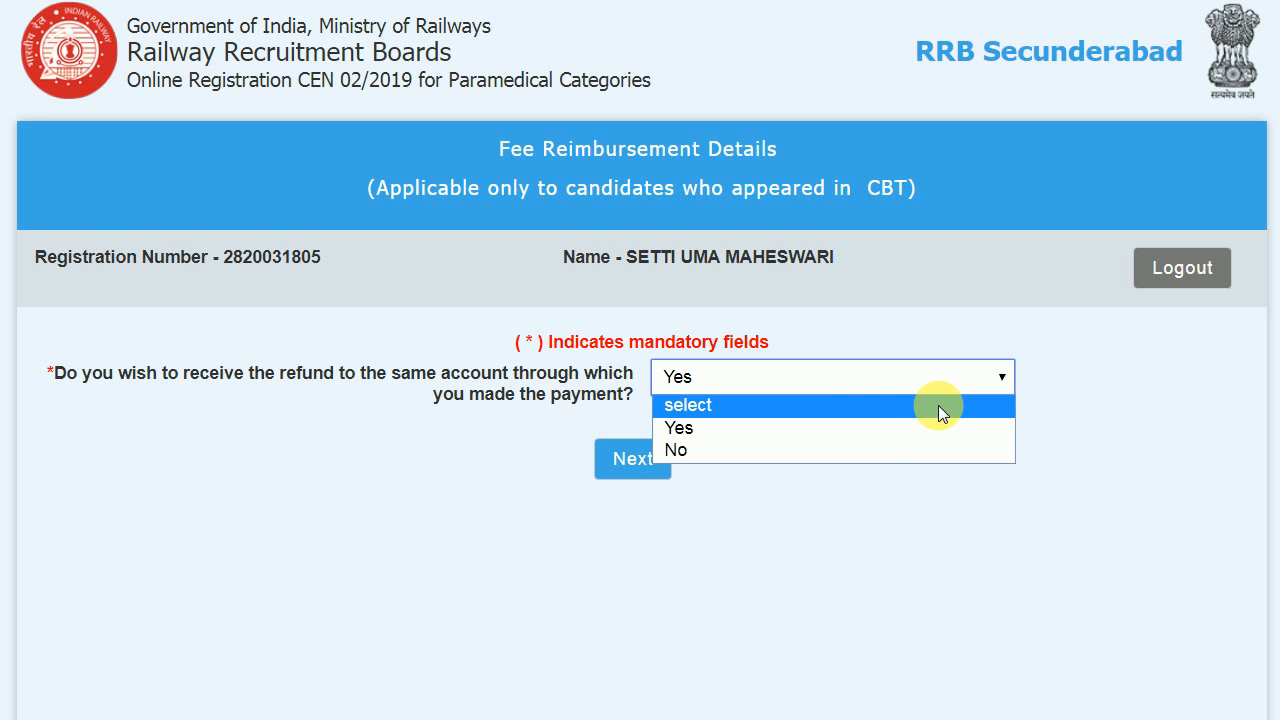
pyautogui.click(874, 450)
pyautogui.click(633, 462)
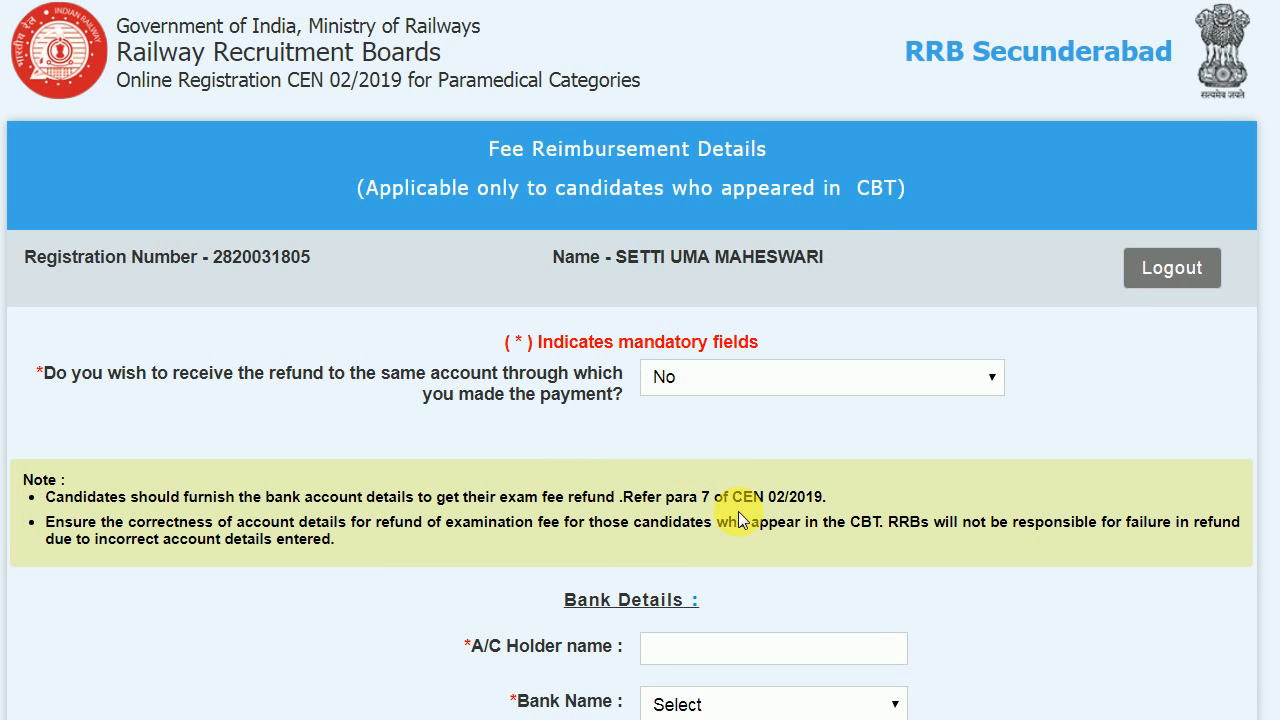
pyautogui.scroll(-3, 738, 511)
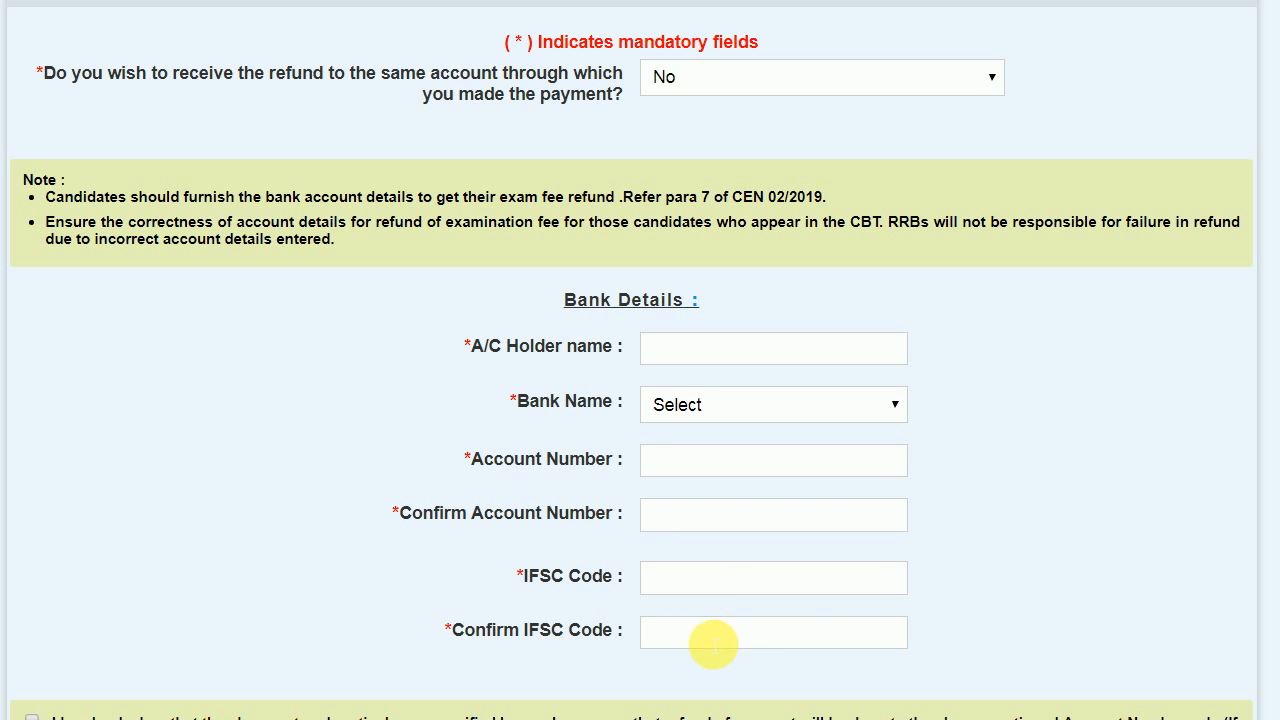
pyautogui.scroll(2, 757, 538)
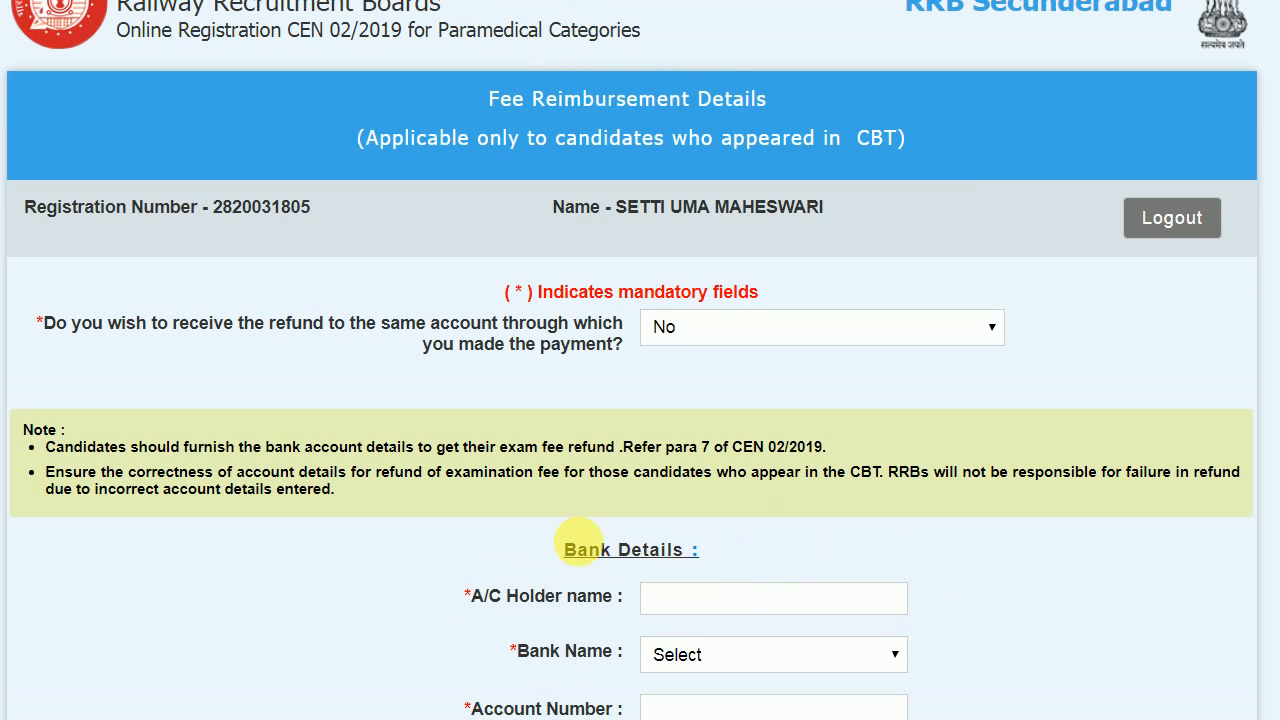
# - Answer Yes to receiving the refund in the account used for payment and proceed to the Part II application
pyautogui.click(974, 331)
pyautogui.click(803, 377)
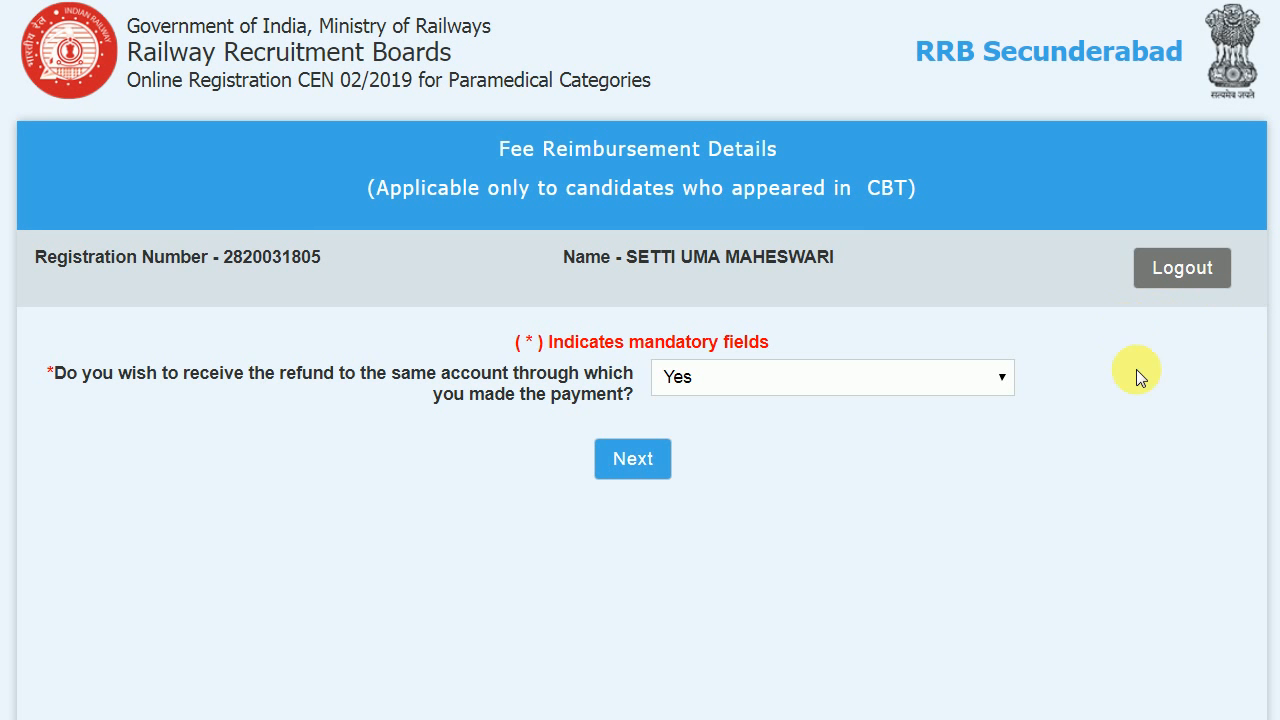
pyautogui.click(636, 460)
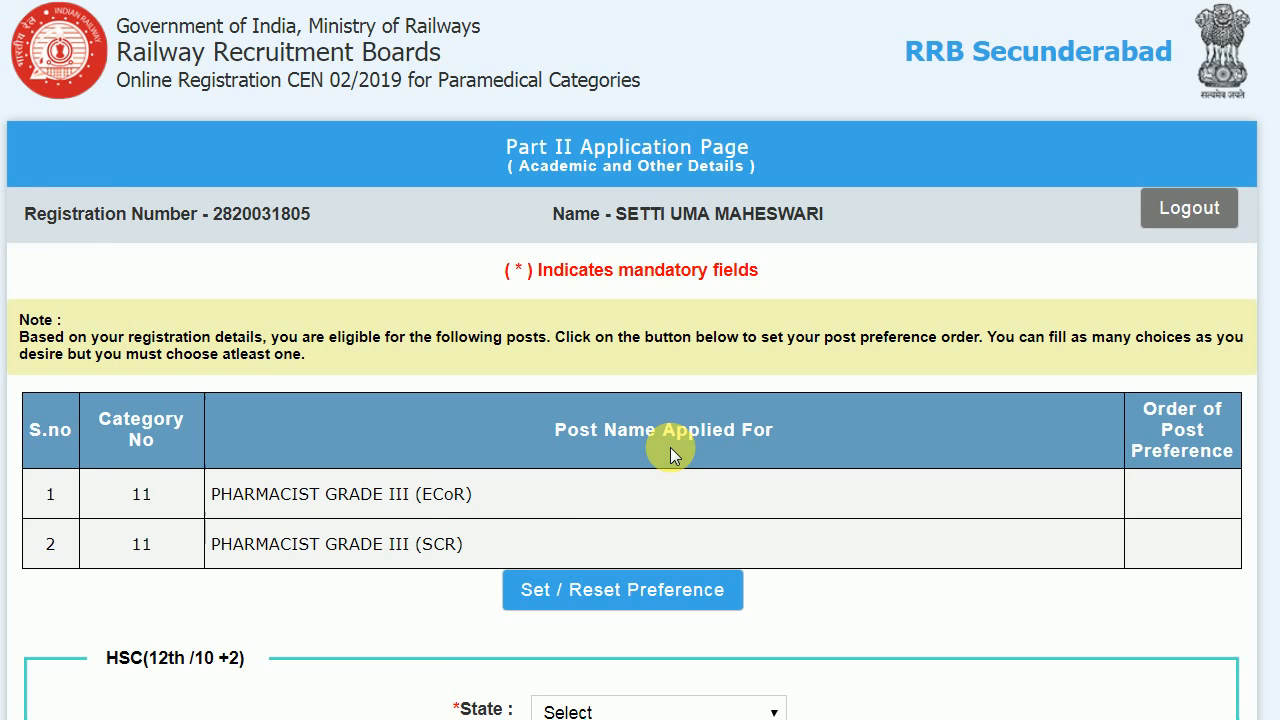
# - Set the post preference order to 1 for Pharmacist Grade III (ECoR) and 2 for Pharmacist Grade III (SCR), verifying and accepting it
pyautogui.scroll(-3, 678, 449)
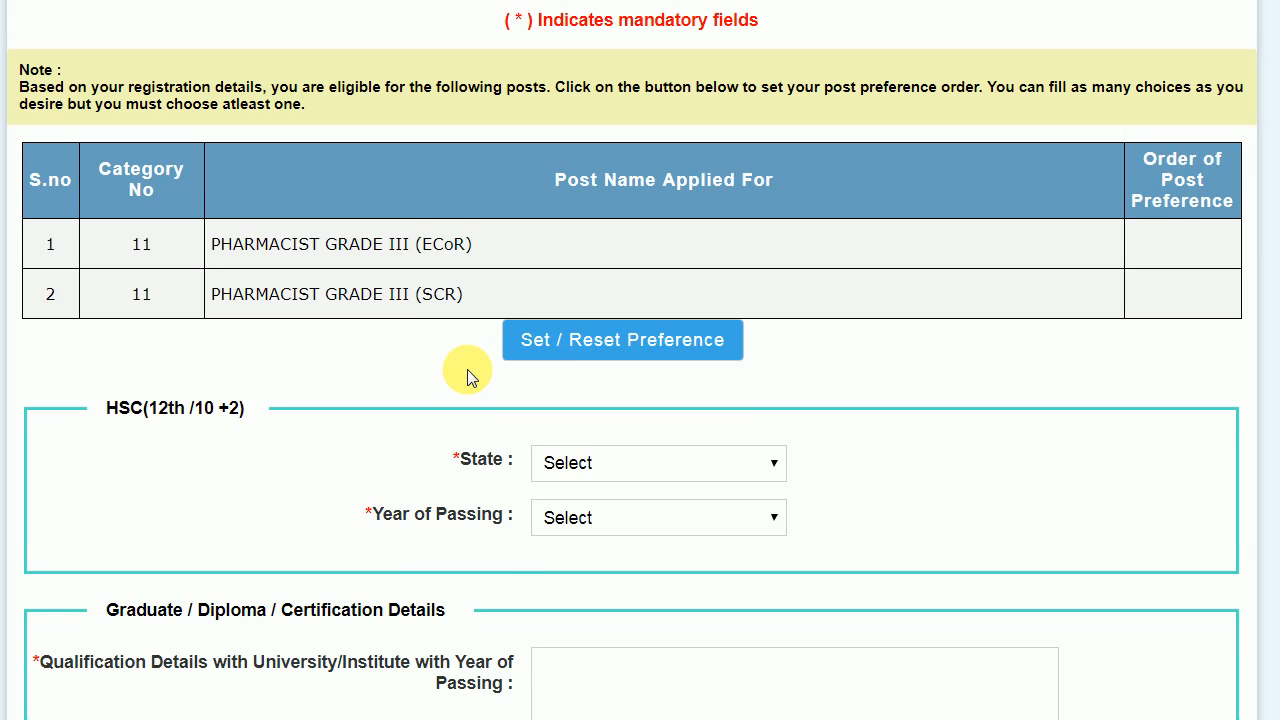
pyautogui.scroll(2, 469, 371)
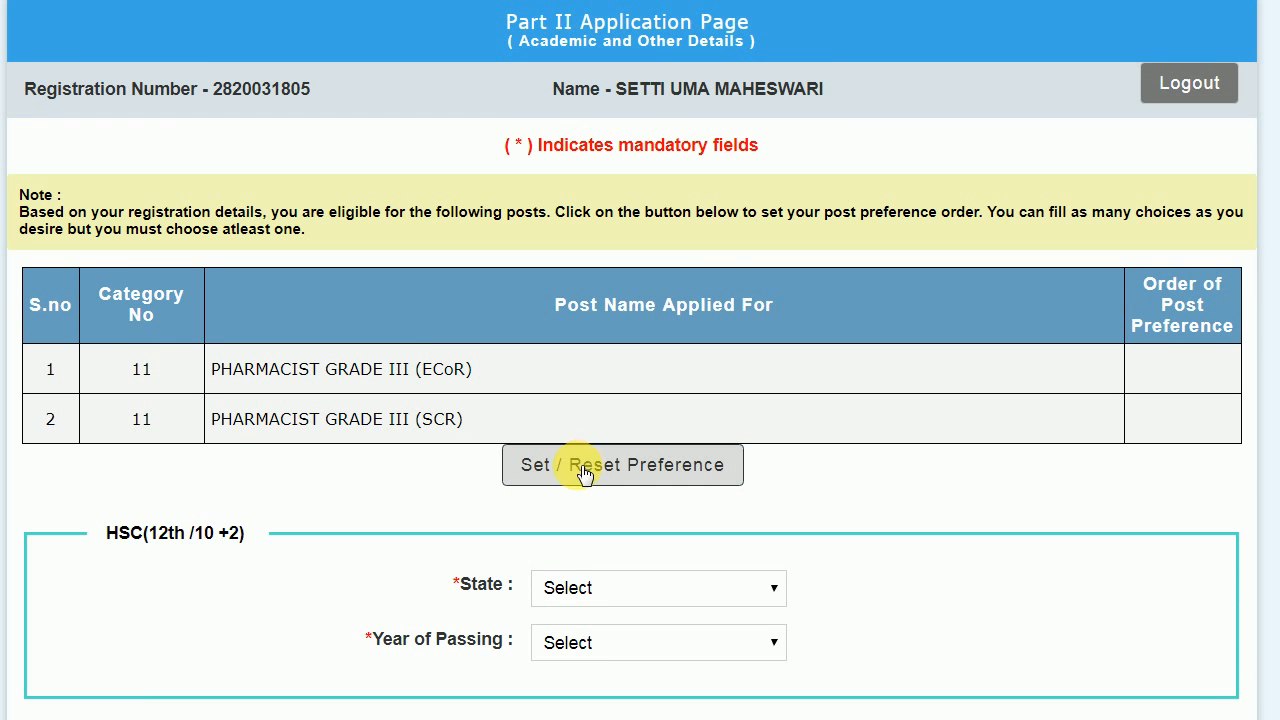
pyautogui.click(607, 472)
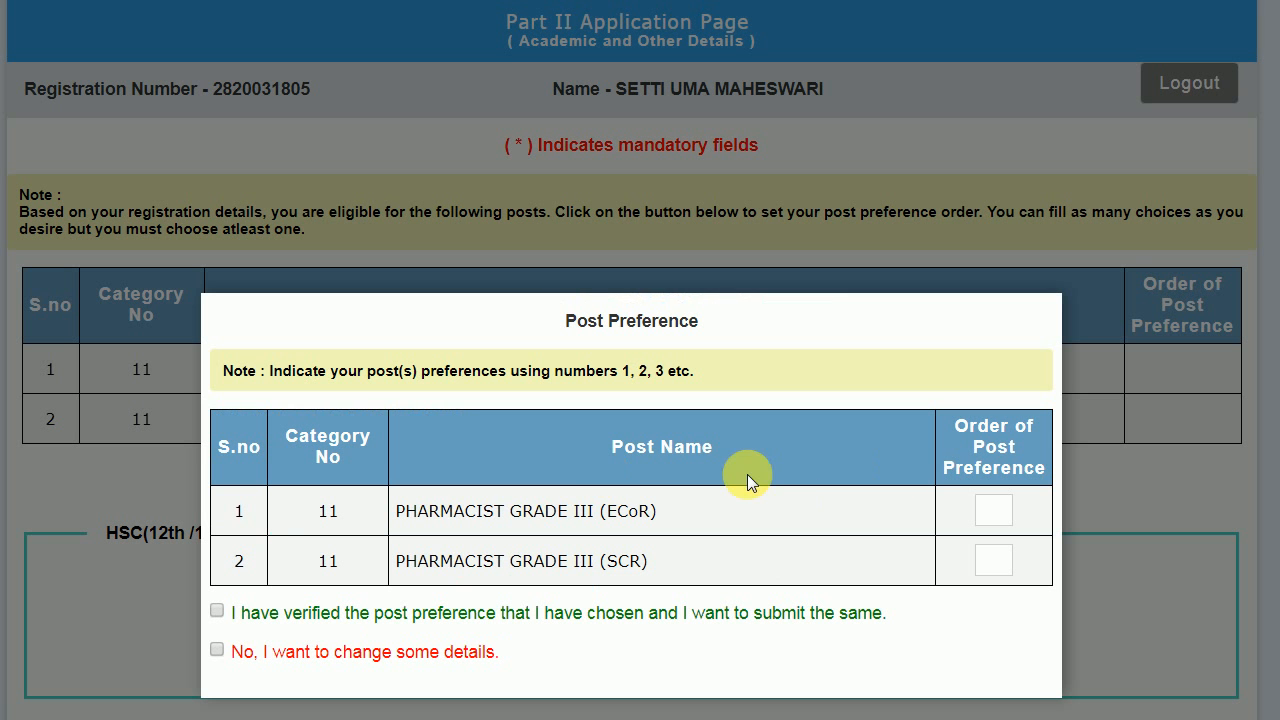
pyautogui.click(993, 510)
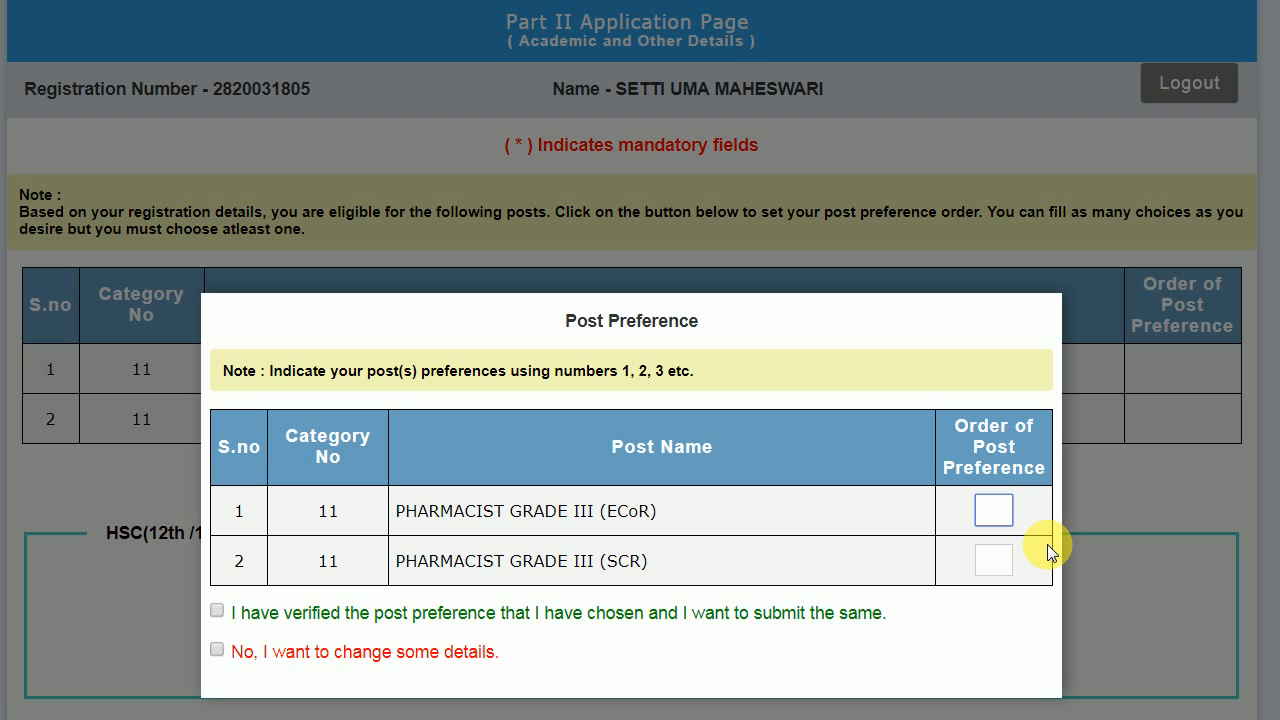
pyautogui.write('1')
pyautogui.press('Tab')
pyautogui.write('2')
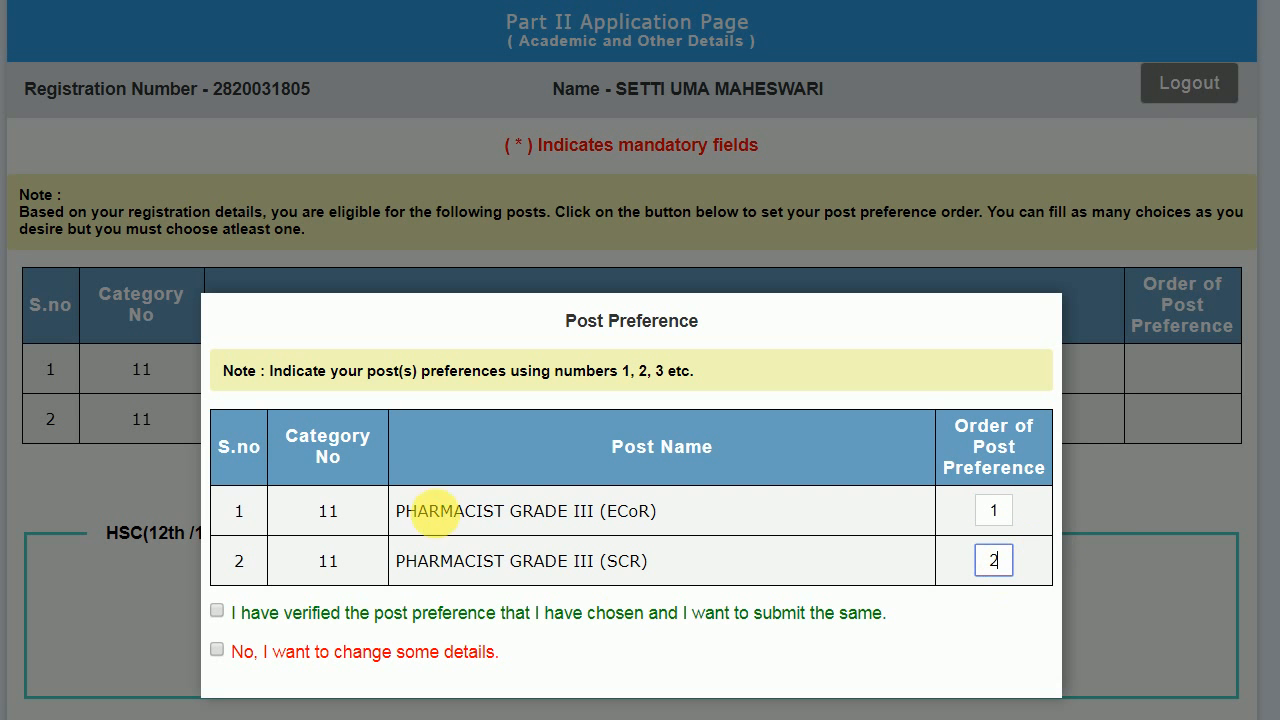
pyautogui.click(218, 612)
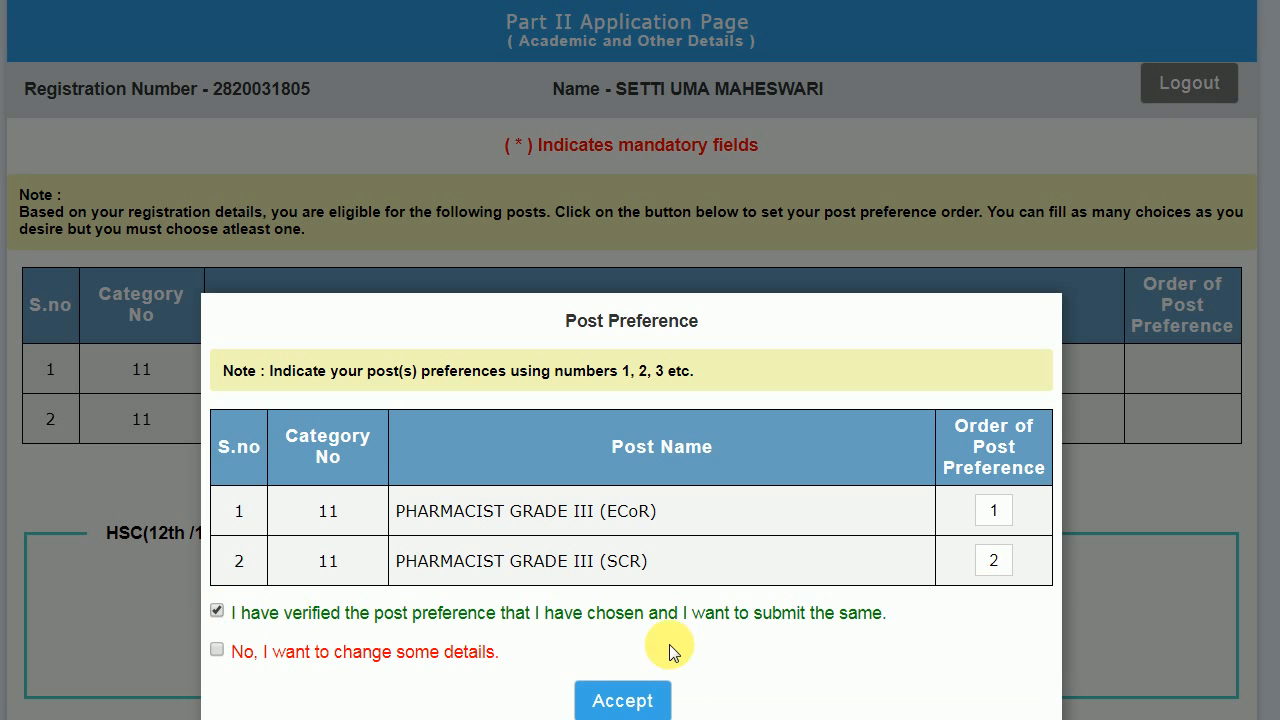
pyautogui.click(610, 702)
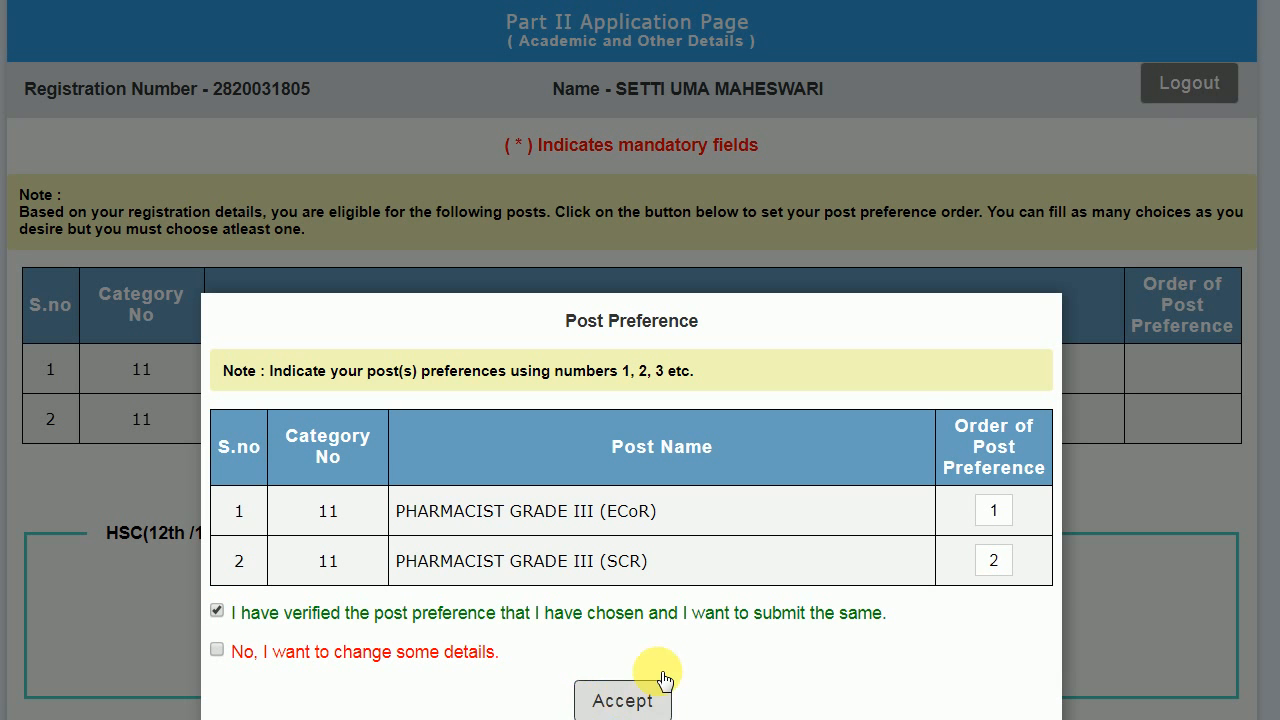
# - Set the HSC (12th/10+2) state to Andhra Pradesh and the year of passing to 2011
pyautogui.scroll(-1, 571, 480)
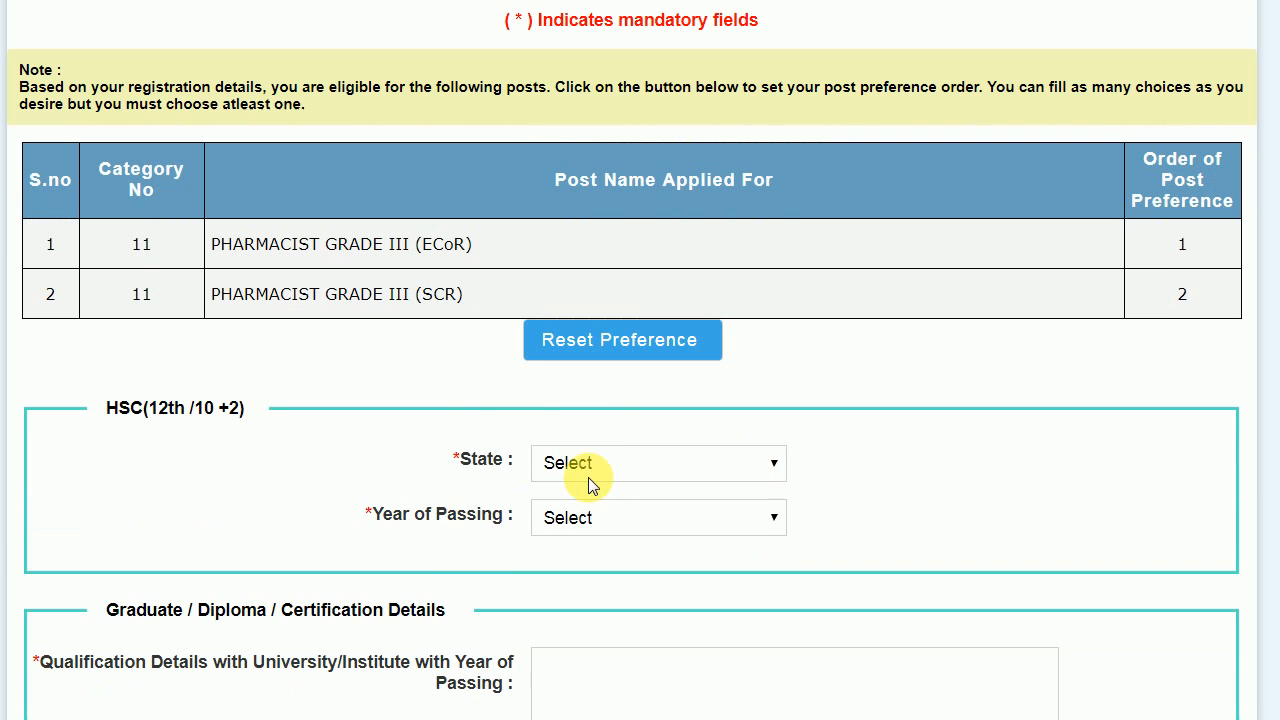
pyautogui.scroll(-1, 335, 467)
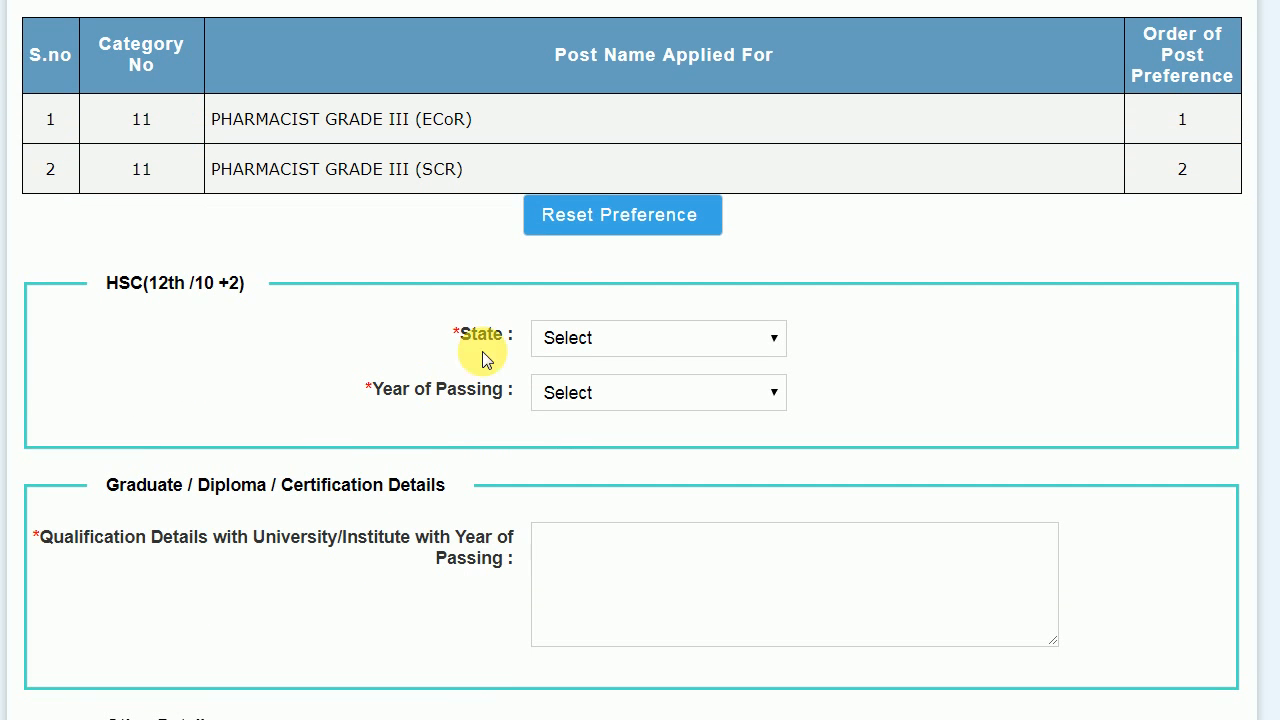
pyautogui.click(750, 342)
pyautogui.click(680, 413)
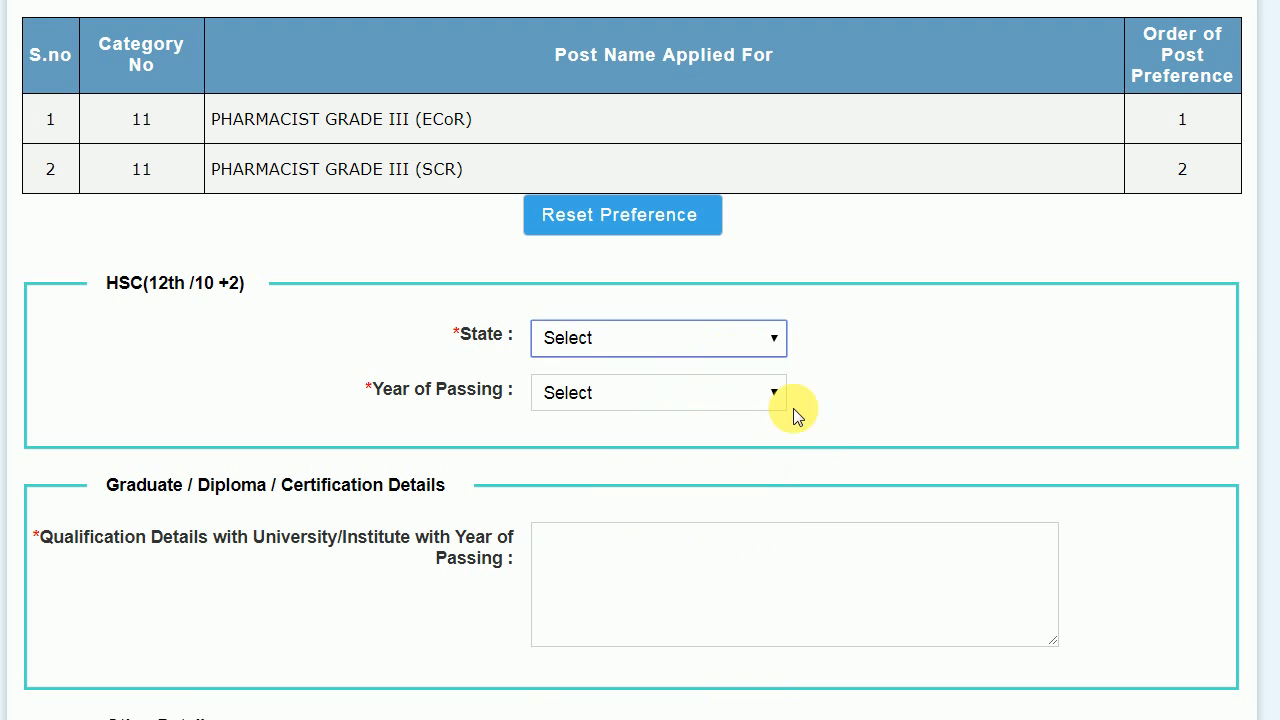
pyautogui.click(744, 397)
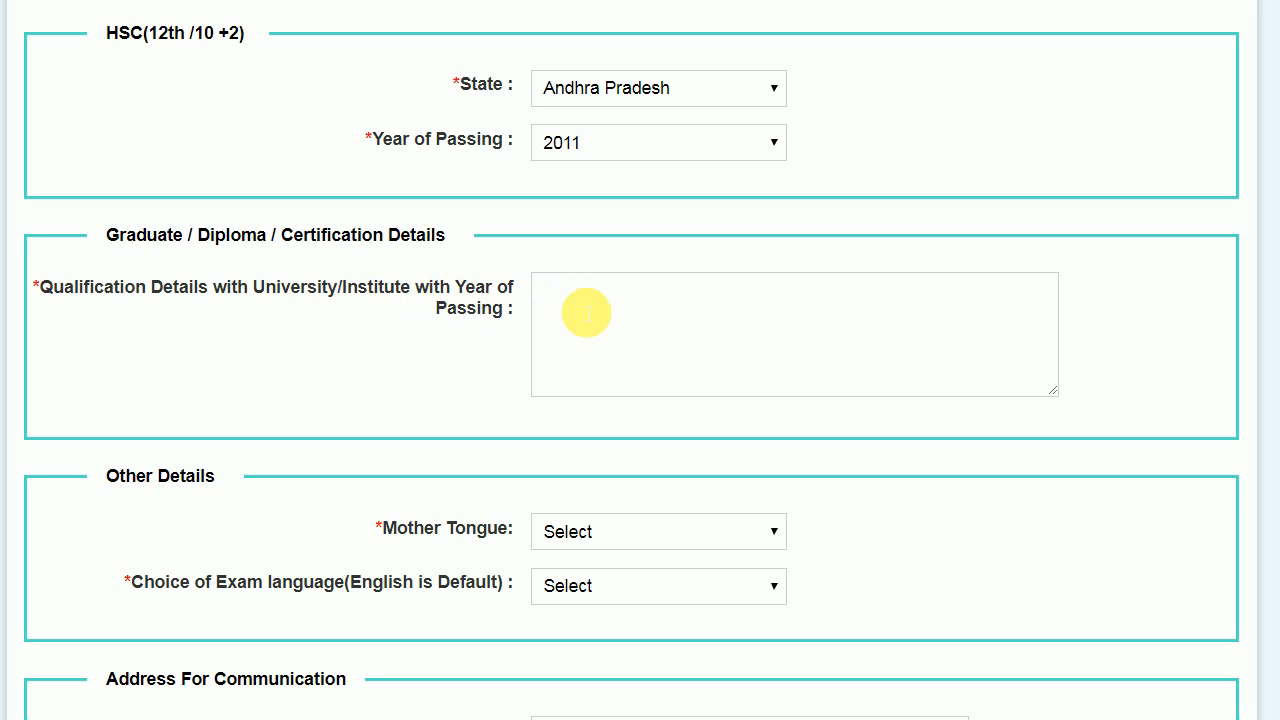
# - Set both the mother tongue and the choice of exam language to Telugu in the other details
pyautogui.scroll(-3, 343, 500)
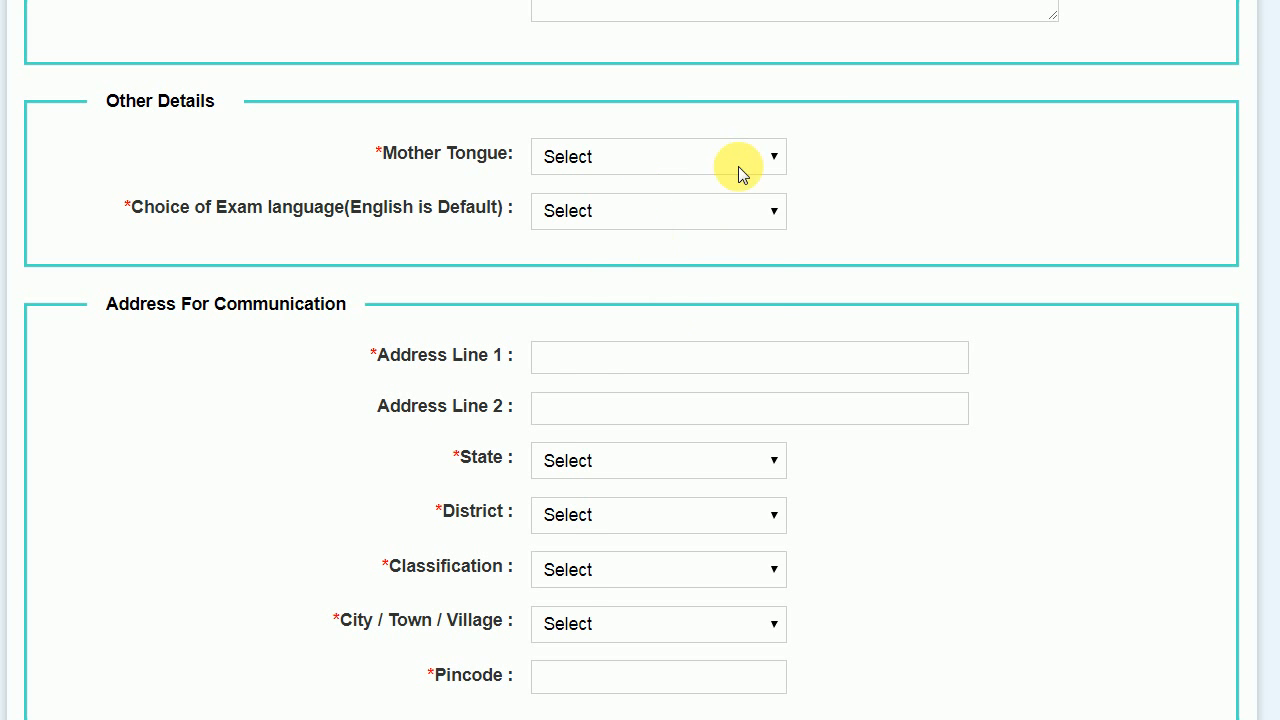
pyautogui.click(763, 168)
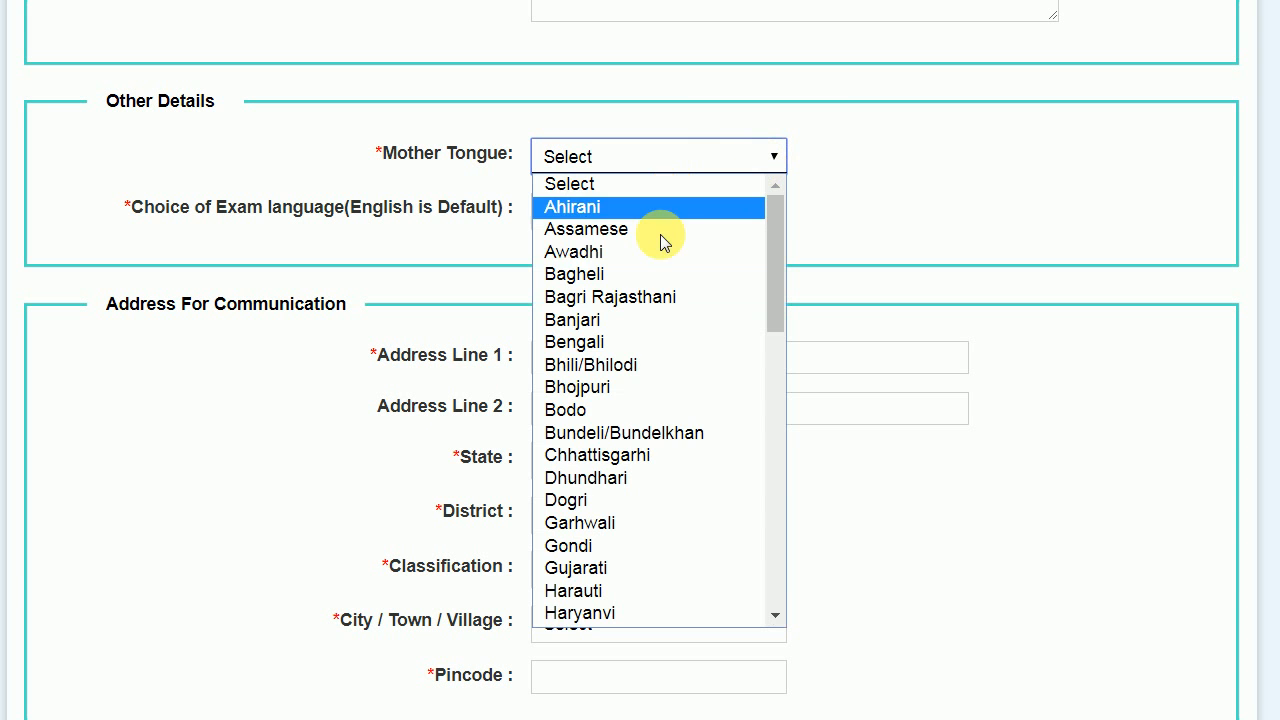
pyautogui.scroll(-10, 650, 428)
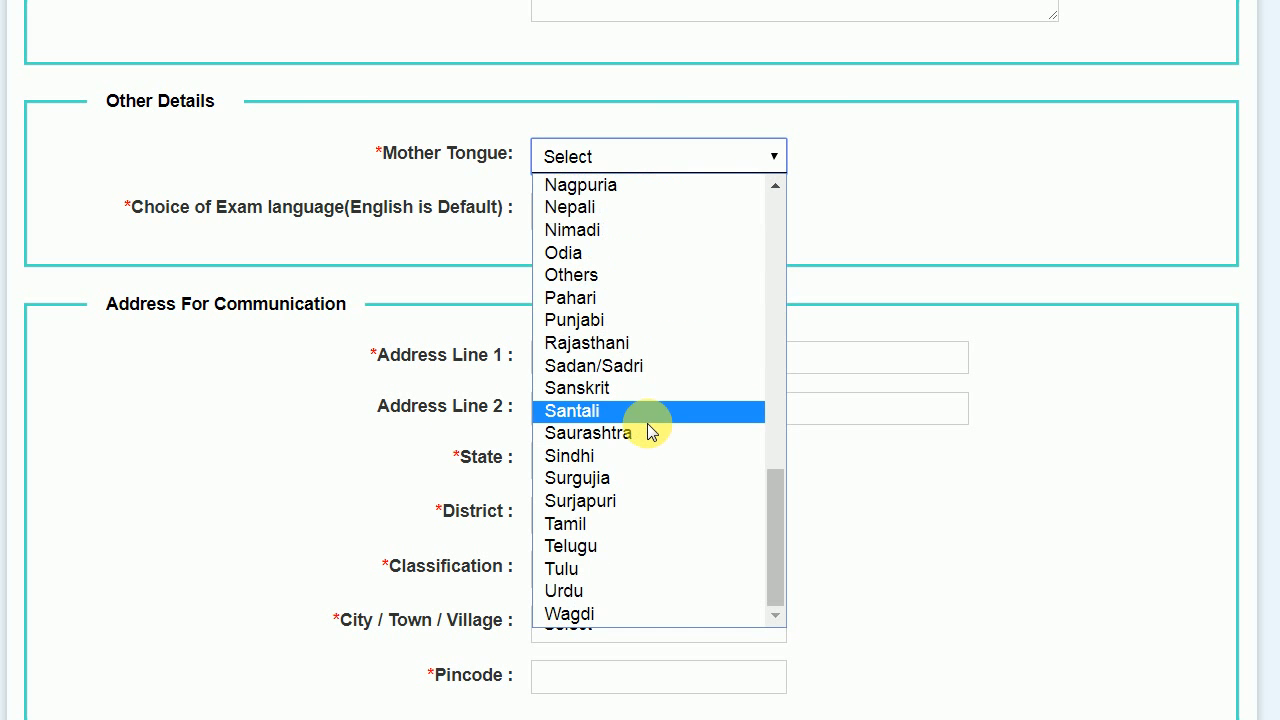
pyautogui.click(615, 545)
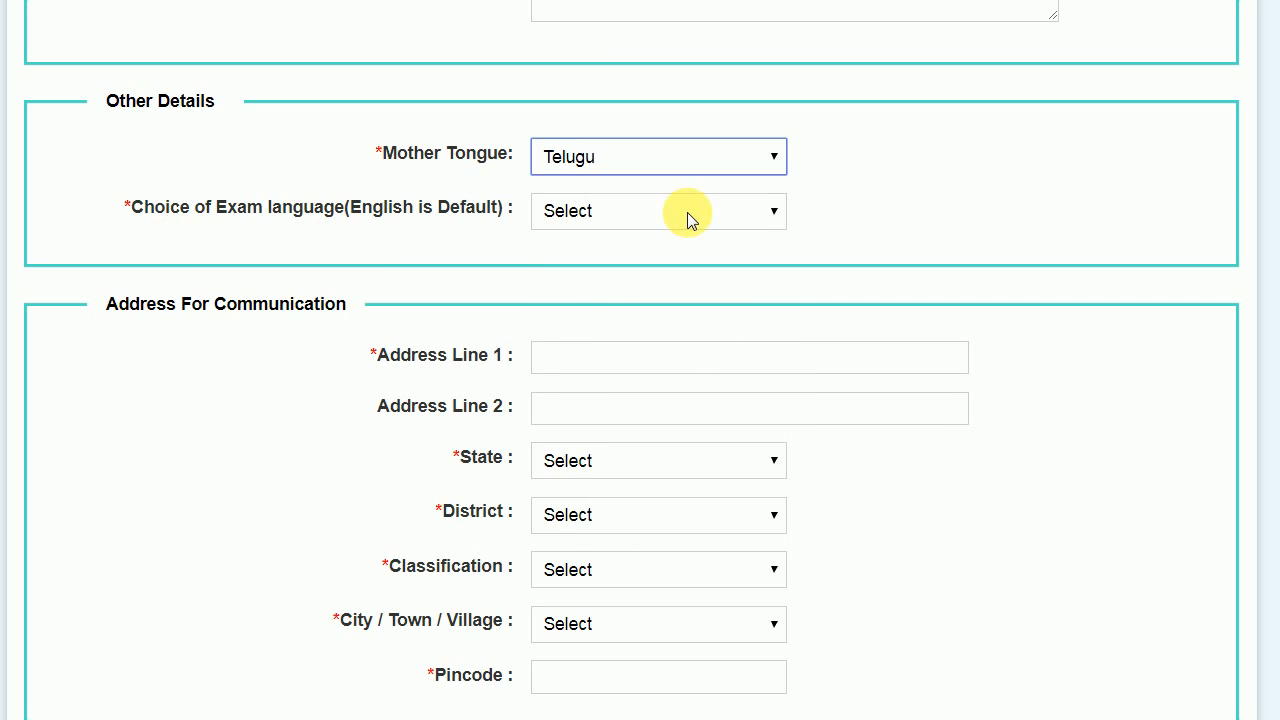
pyautogui.click(760, 208)
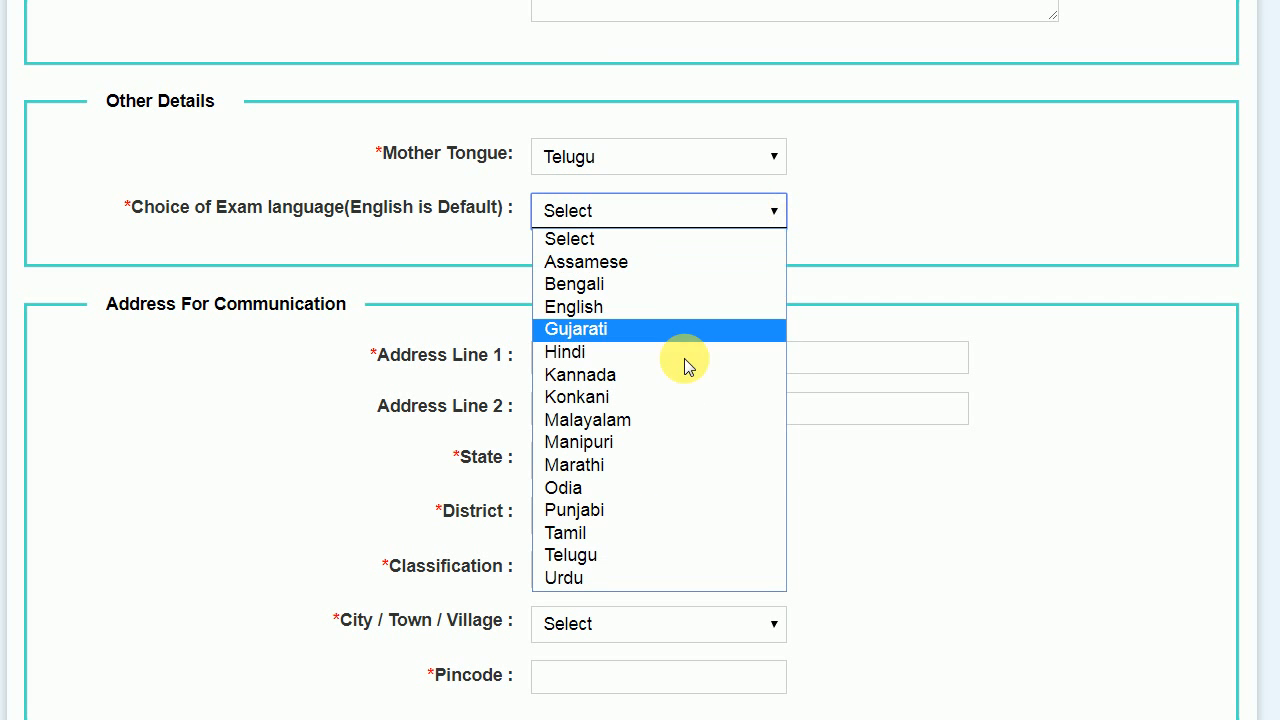
pyautogui.click(643, 552)
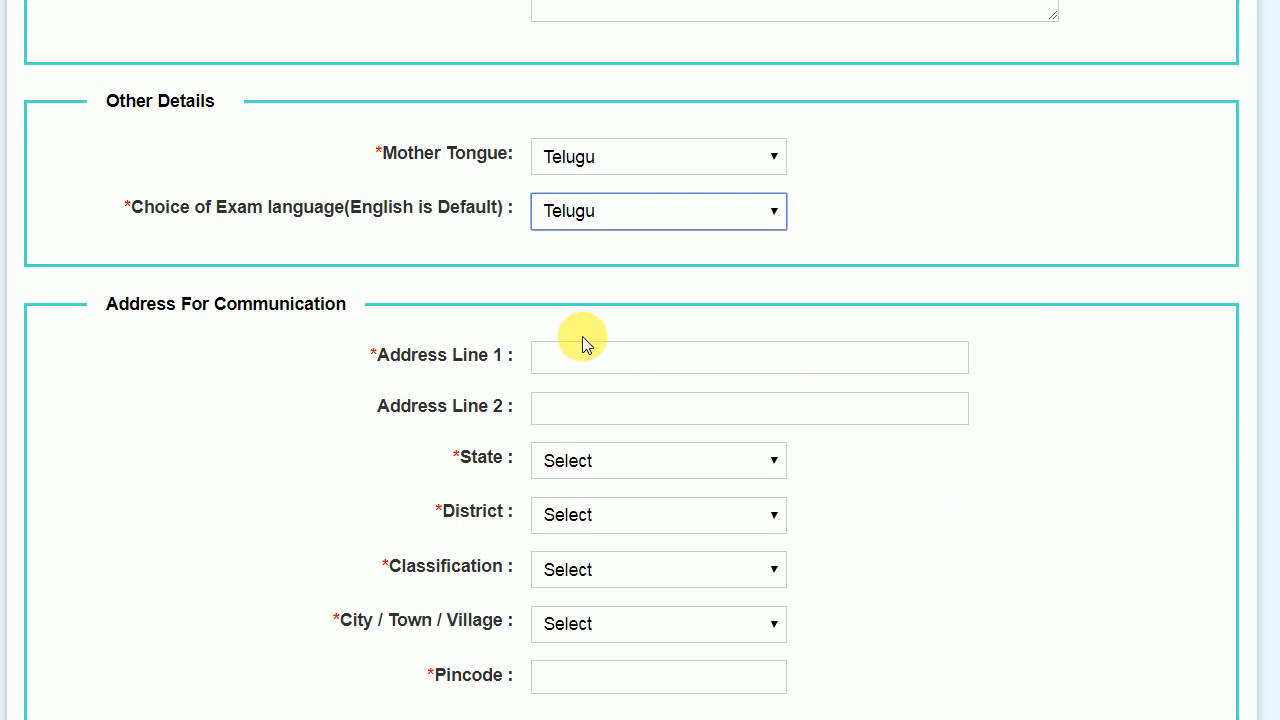
# - Fill in the candidate's address for communication and proceed to the photograph and certificate upload
pyautogui.click(600, 362)
pyautogui.scroll(-1, 570, 385)
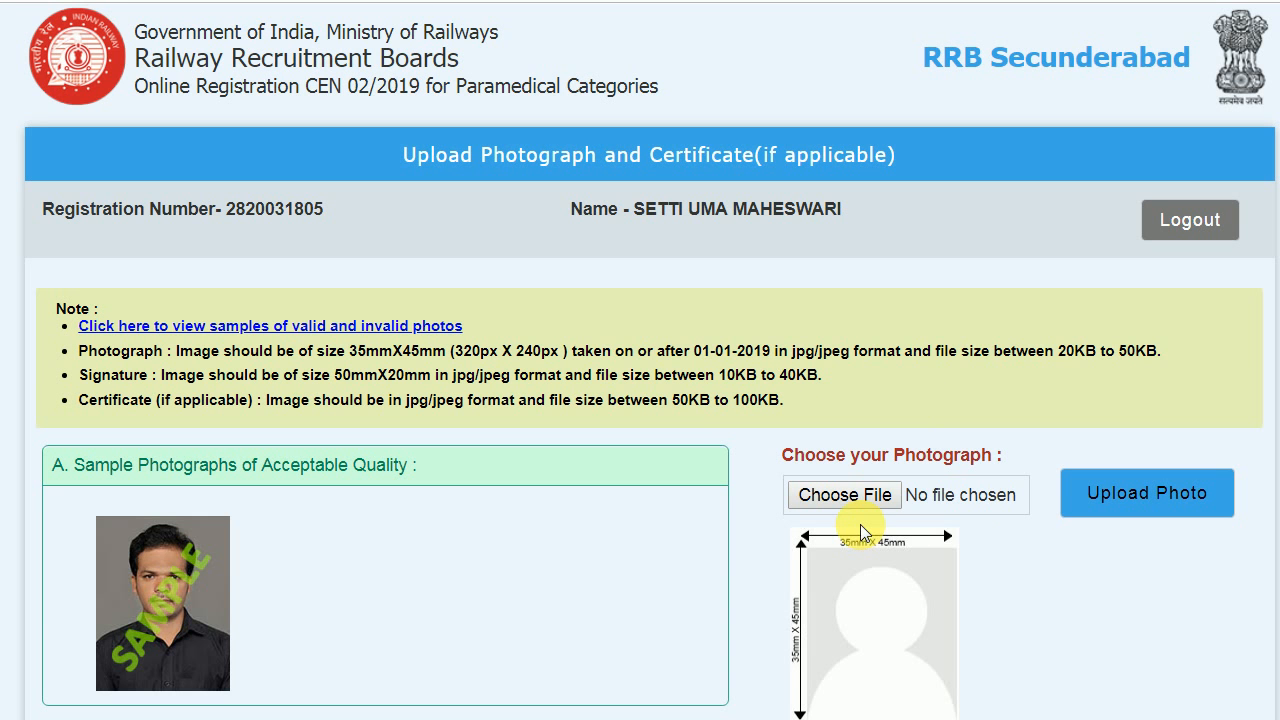
# - Open the file selection for the candidate's photograph
pyautogui.click(872, 497)
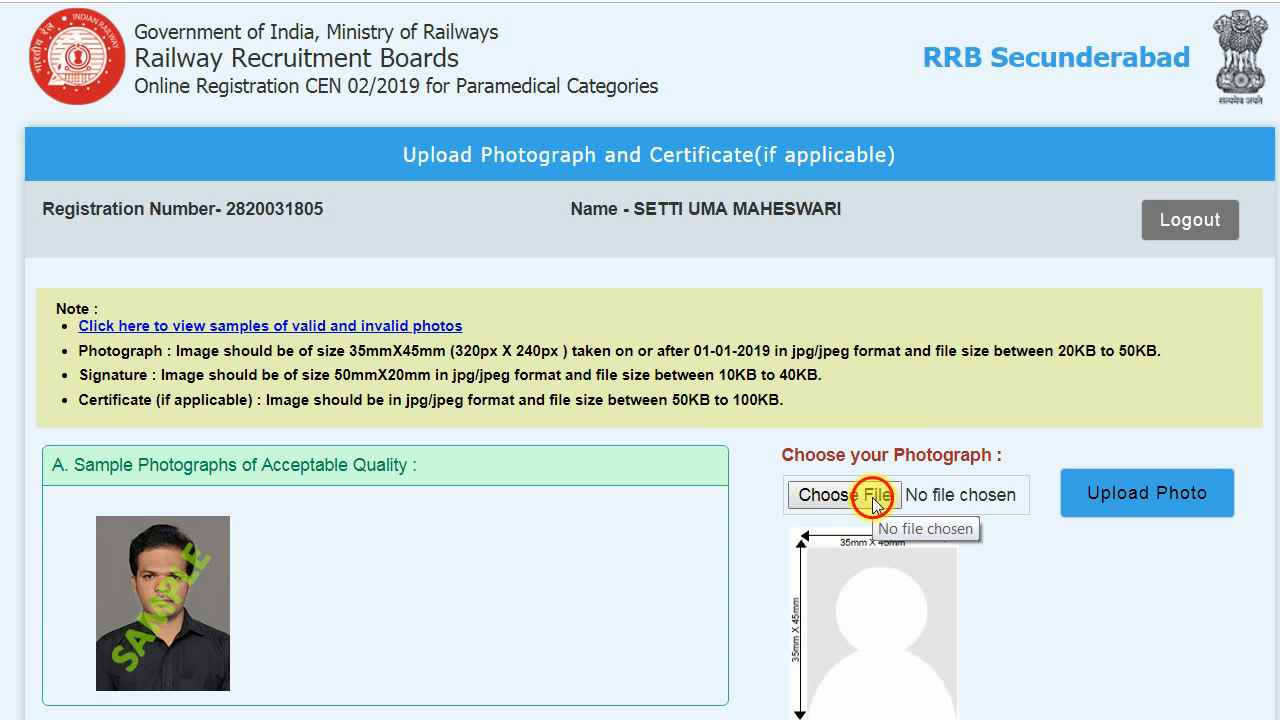